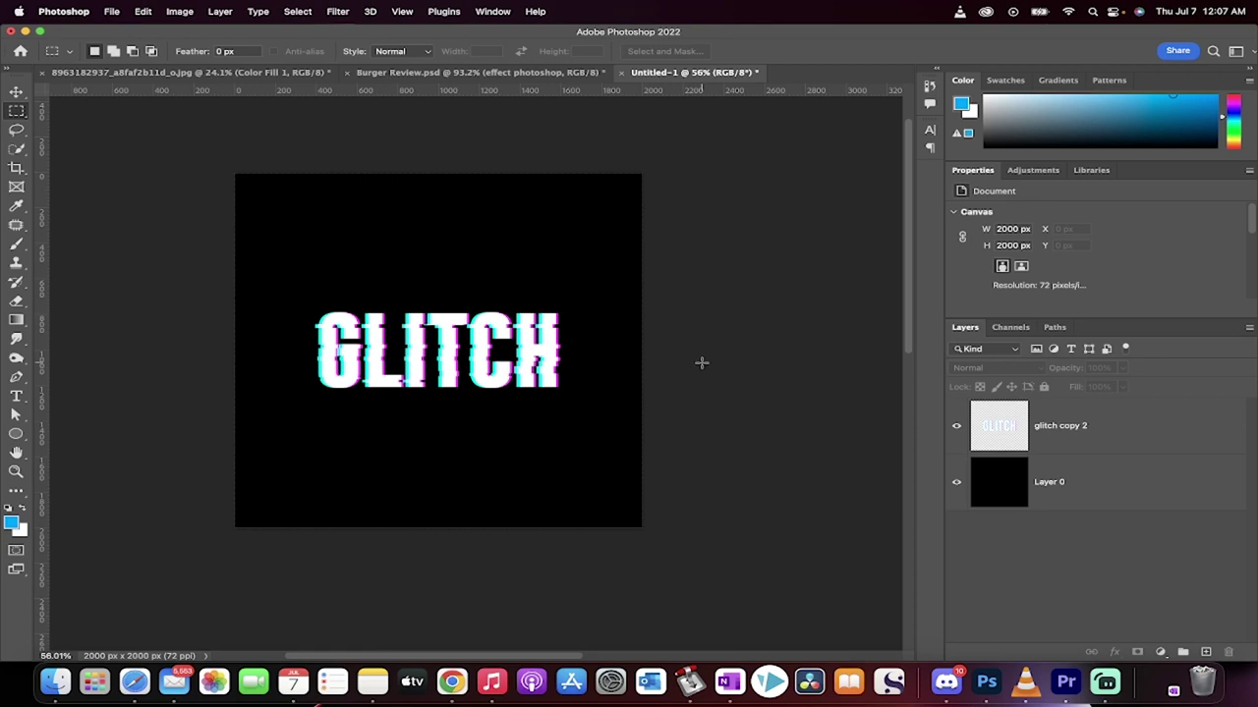
Select the finished 'glitch copy 2' layer in the Layers panel
left_click(1097, 439)
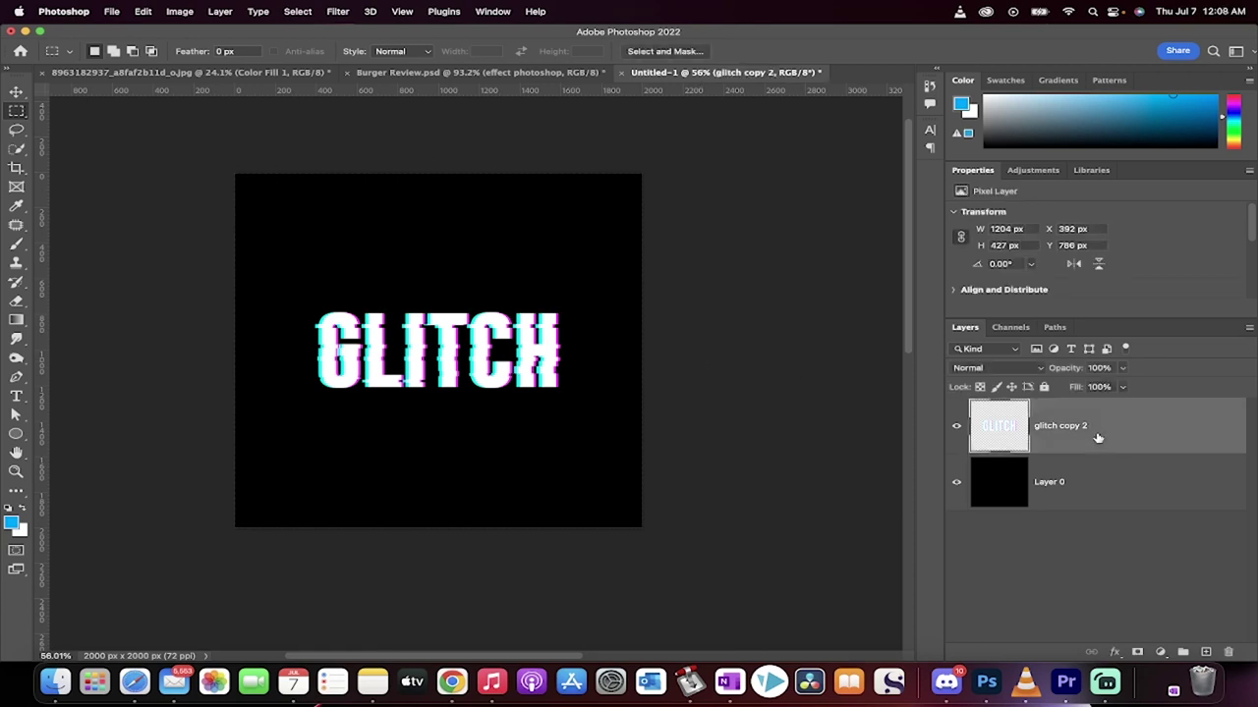
Delete the old layer, then add white 'GLITCH' text in Gobold Bold 423 pt, centred on the canvas
key("Delete")
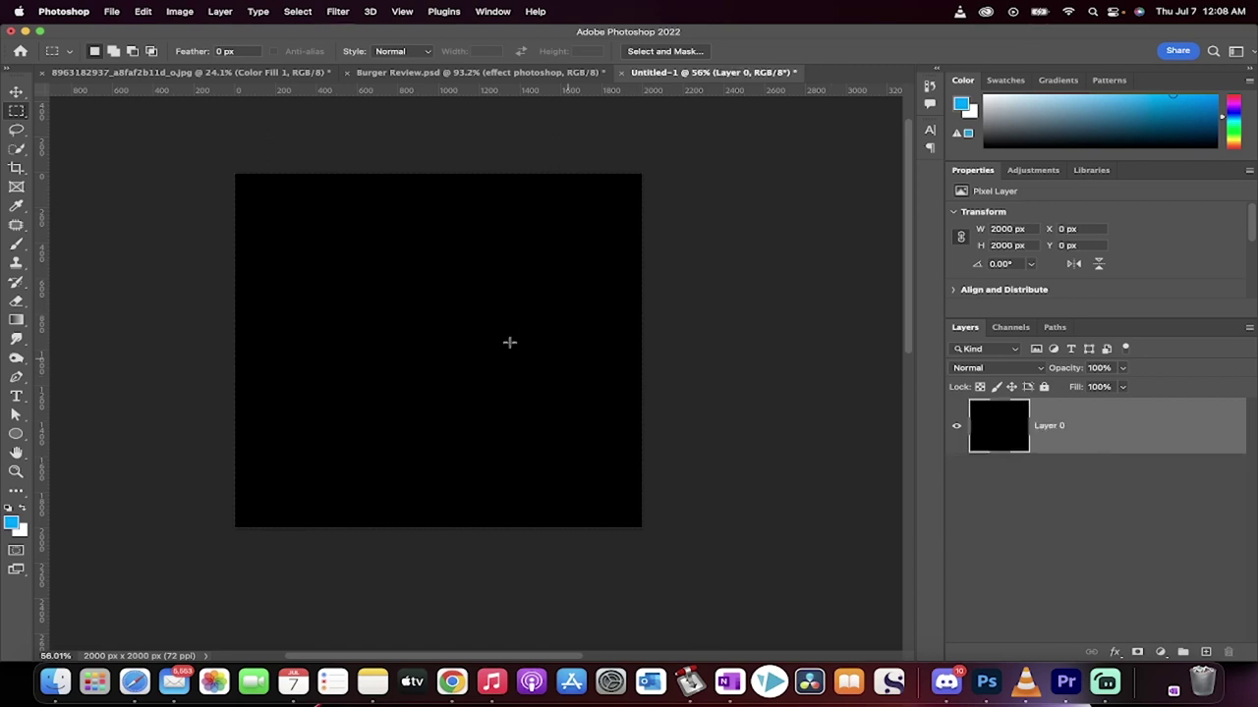
left_click(17, 397)
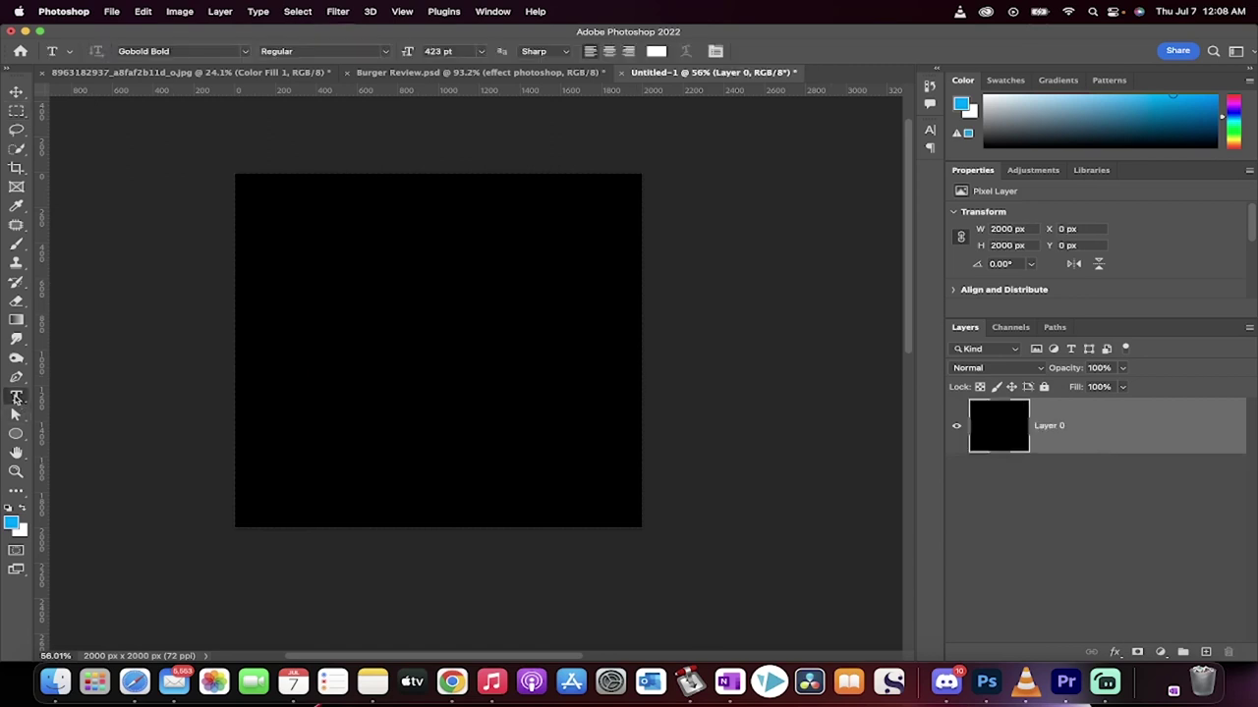
left_click(341, 325)
type("GI")
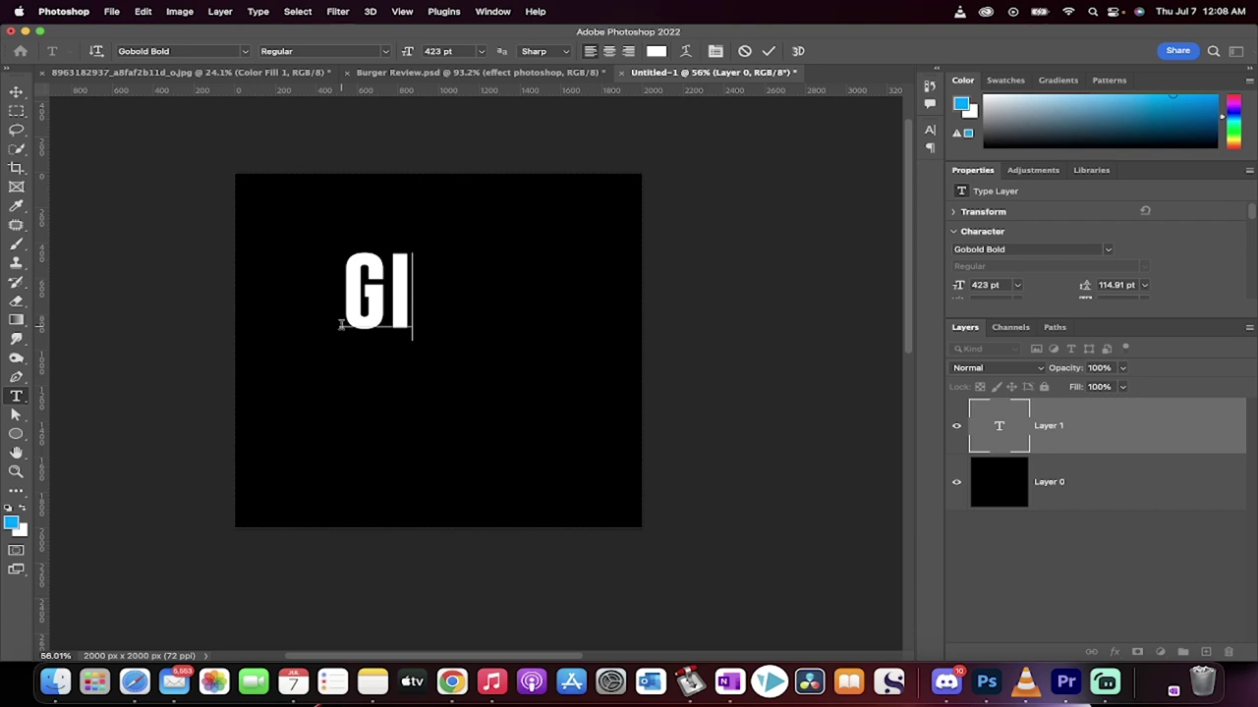
key("BackSpace")
type("LITCH")
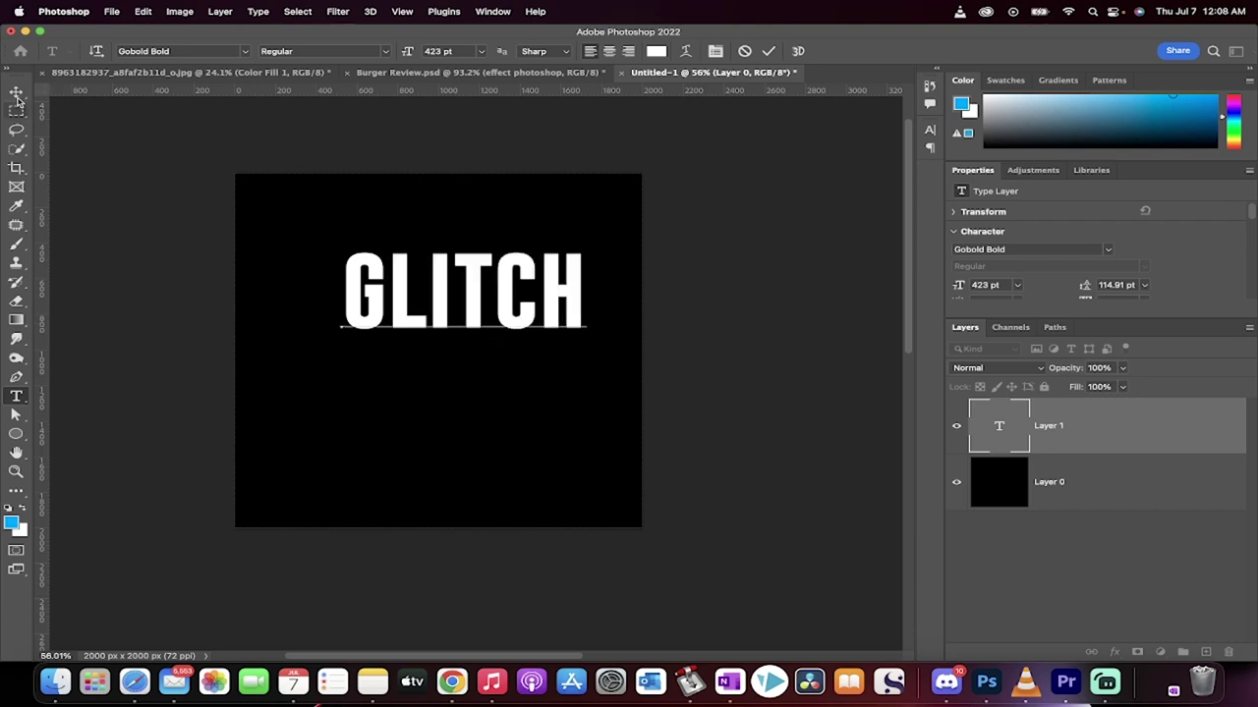
left_click(17, 94)
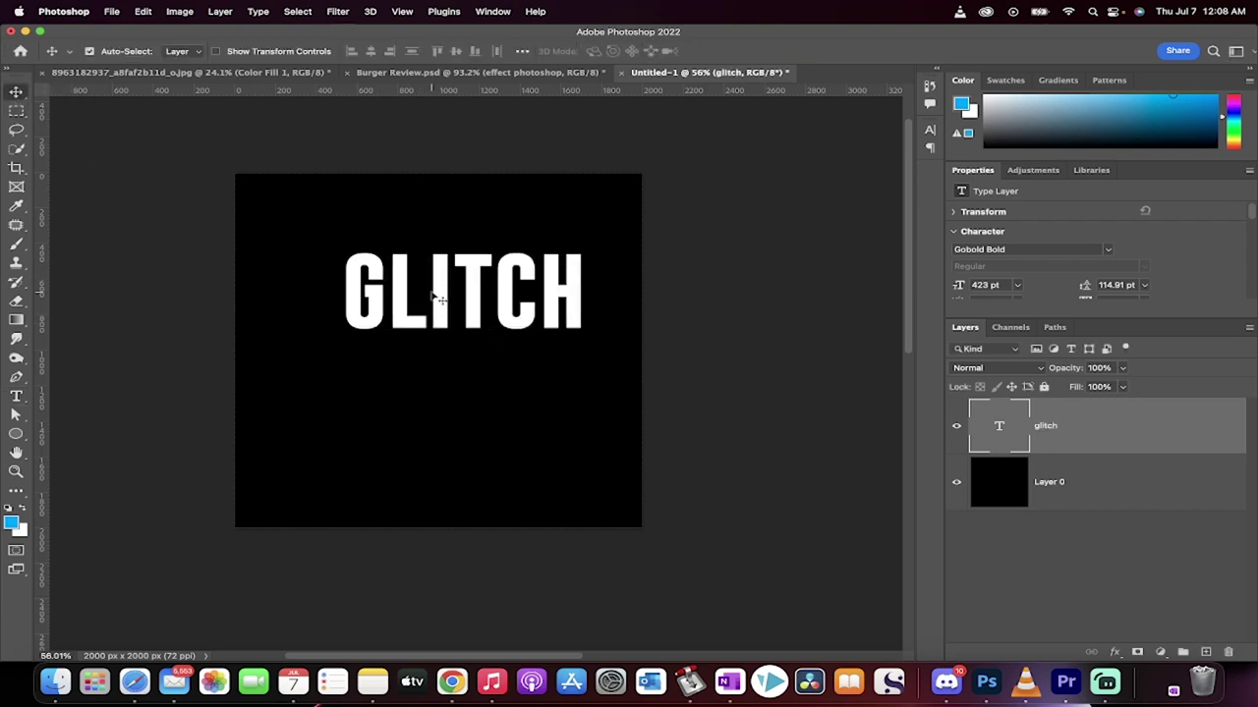
left_click_drag(472, 296, 453, 356)
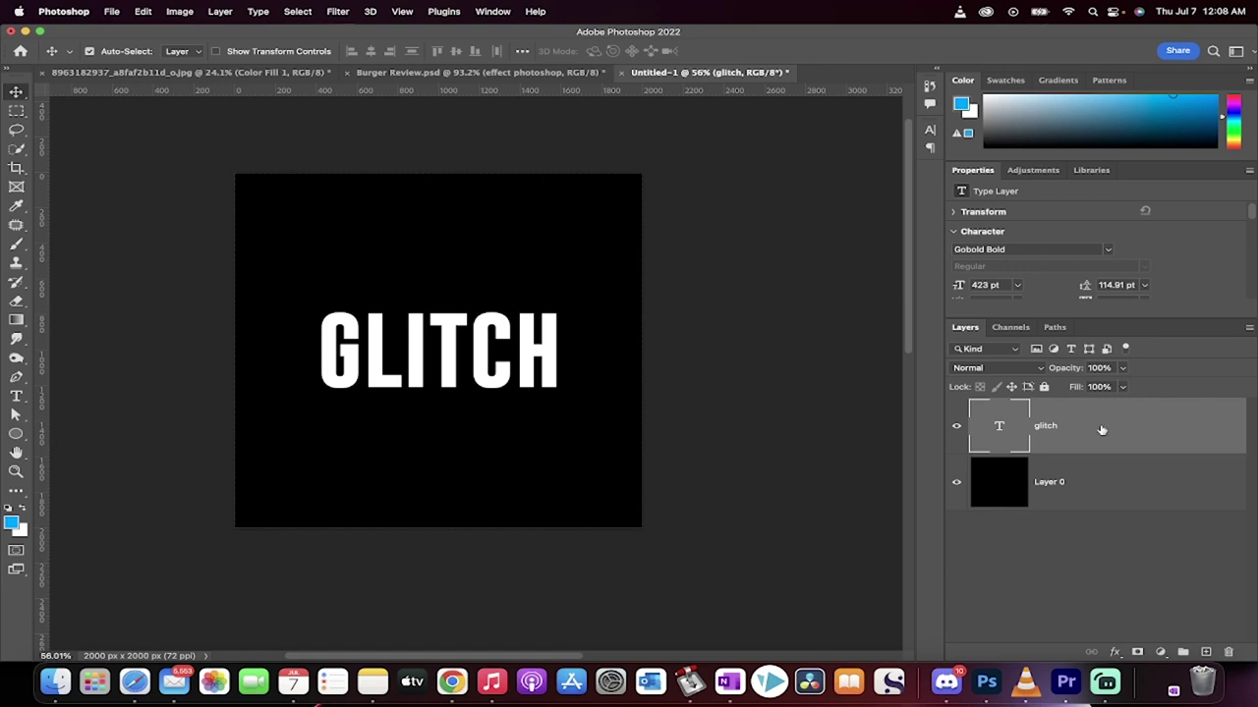
Duplicate the glitch layer and exclude the R channel in the copy's Blending Options
left_click_drag(1101, 429, 1206, 651)
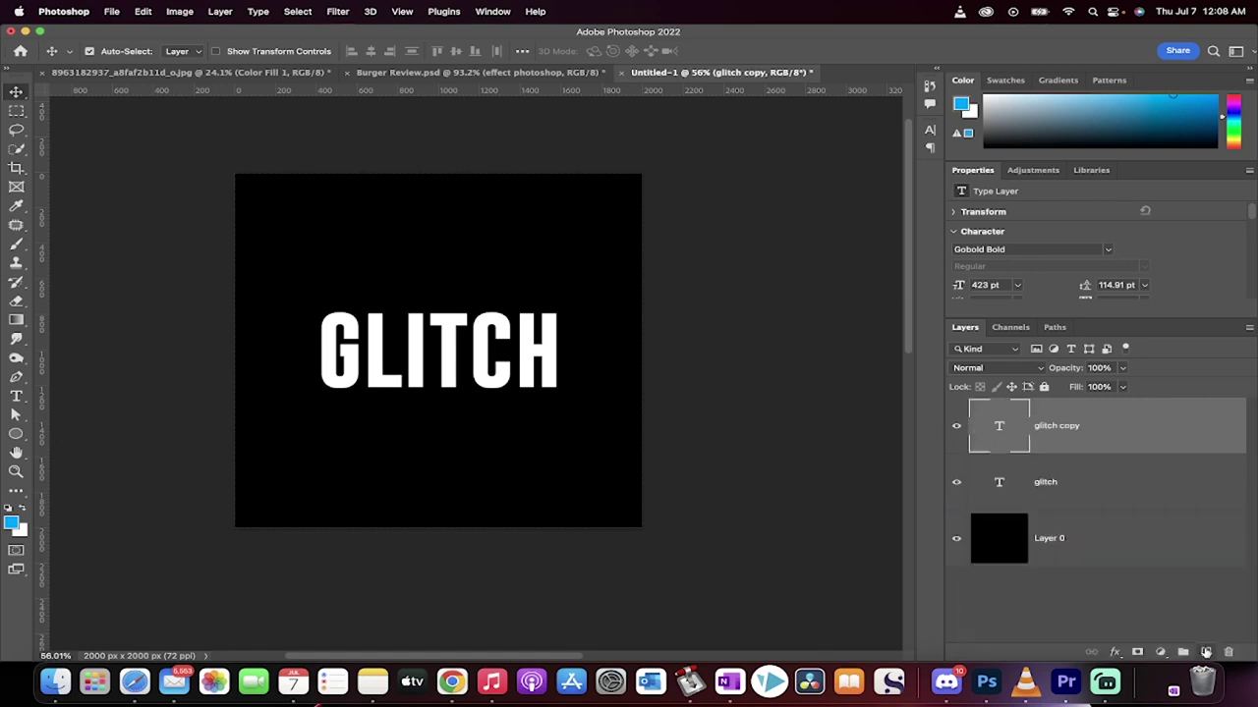
double_click(1144, 433)
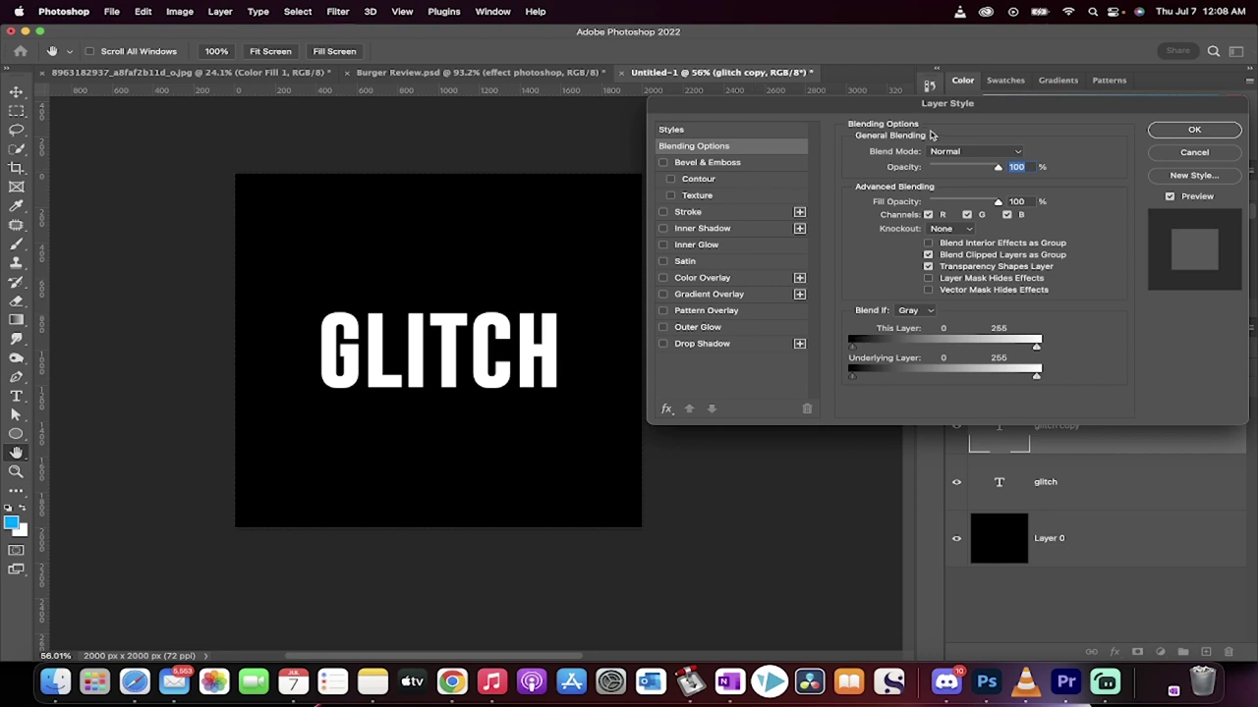
left_click(927, 214)
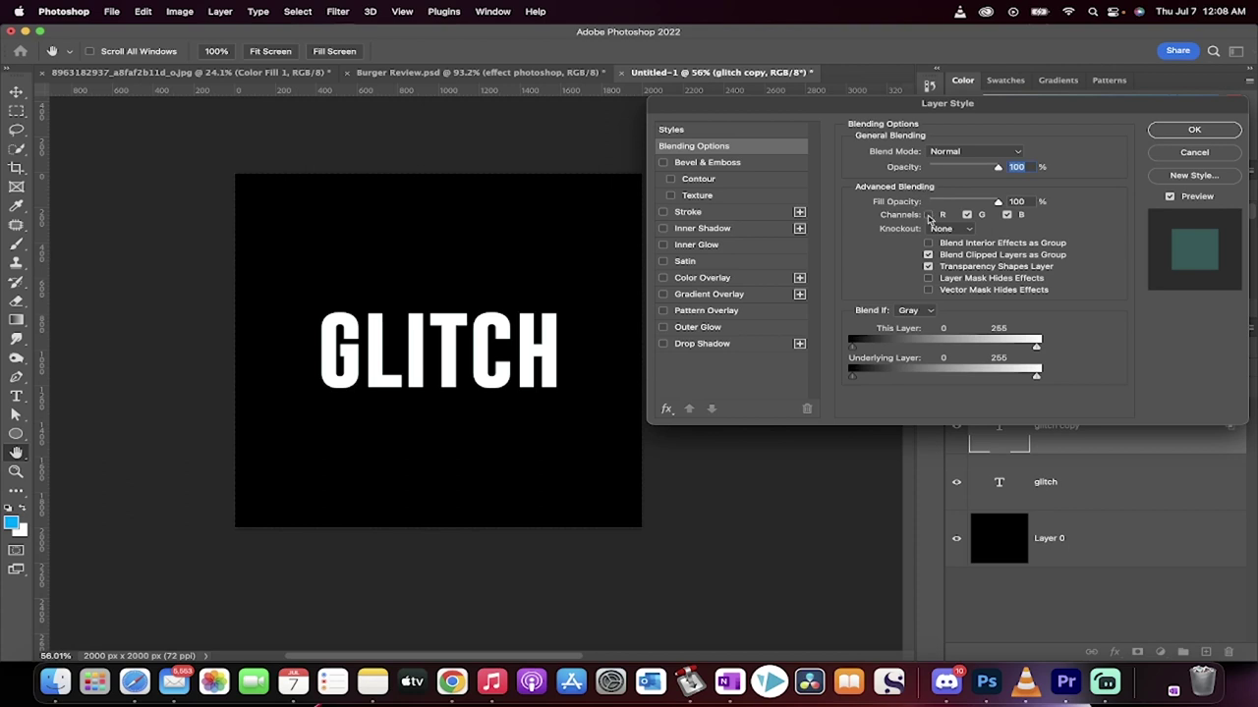
left_click(1193, 129)
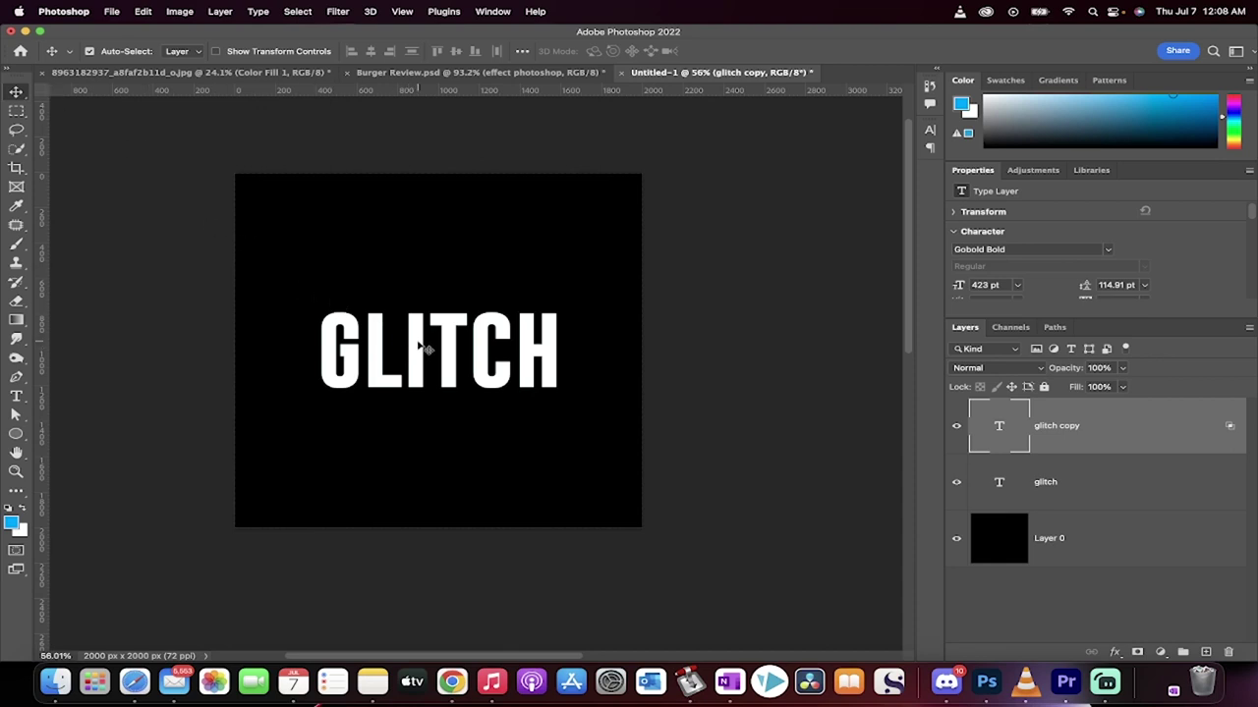
Nudge glitch copy left three times so cyan fringes appear along the letters
key("Left")
key("Left")
key("Left")
key("Left")
key("Left")
key("Left")
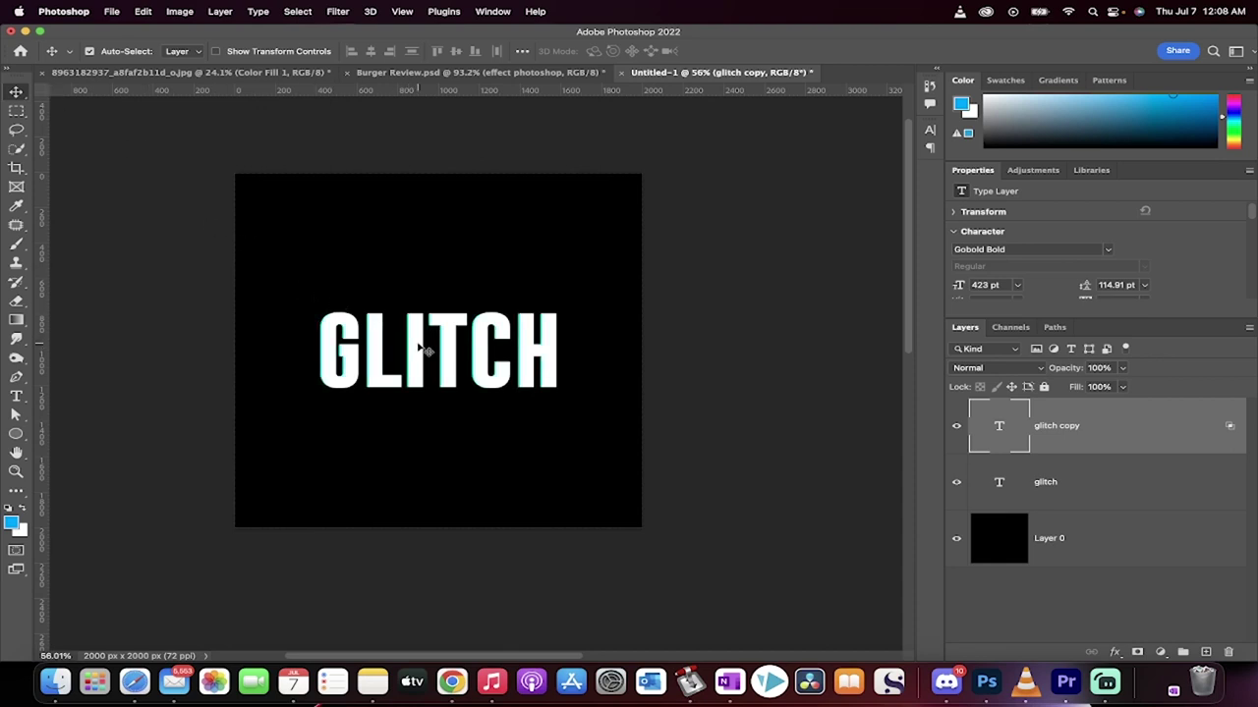
key("Left")
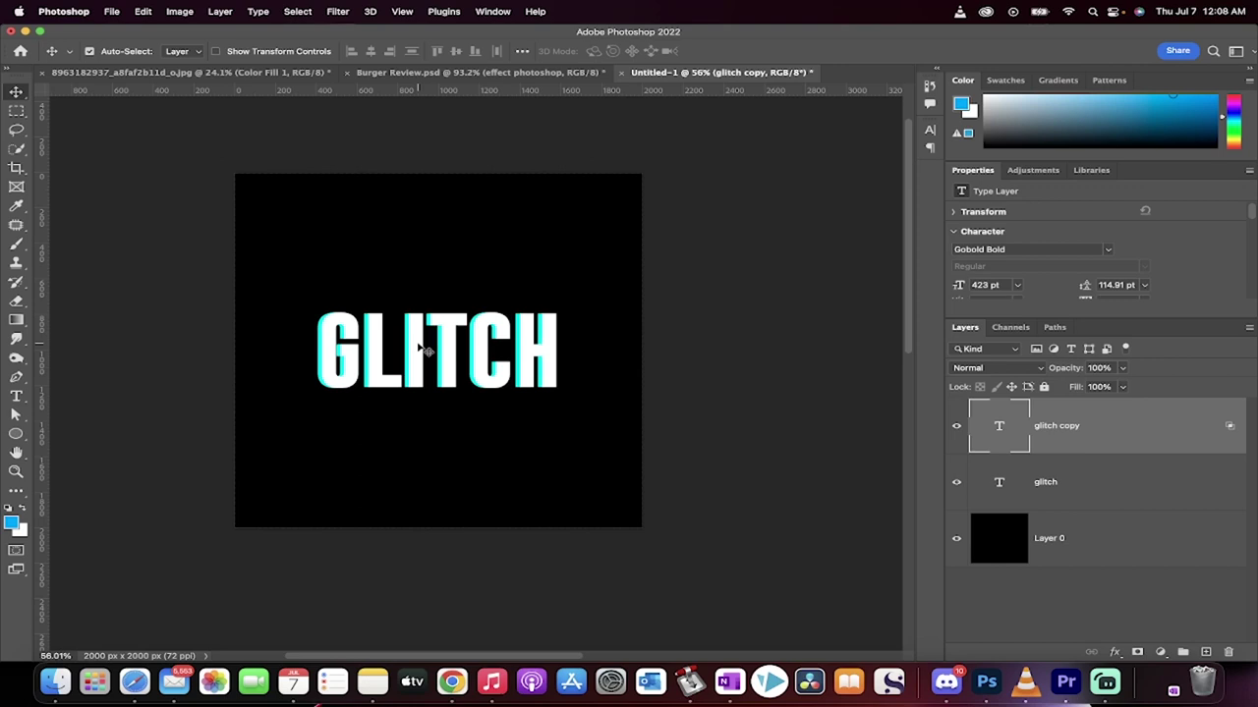
key("Left")
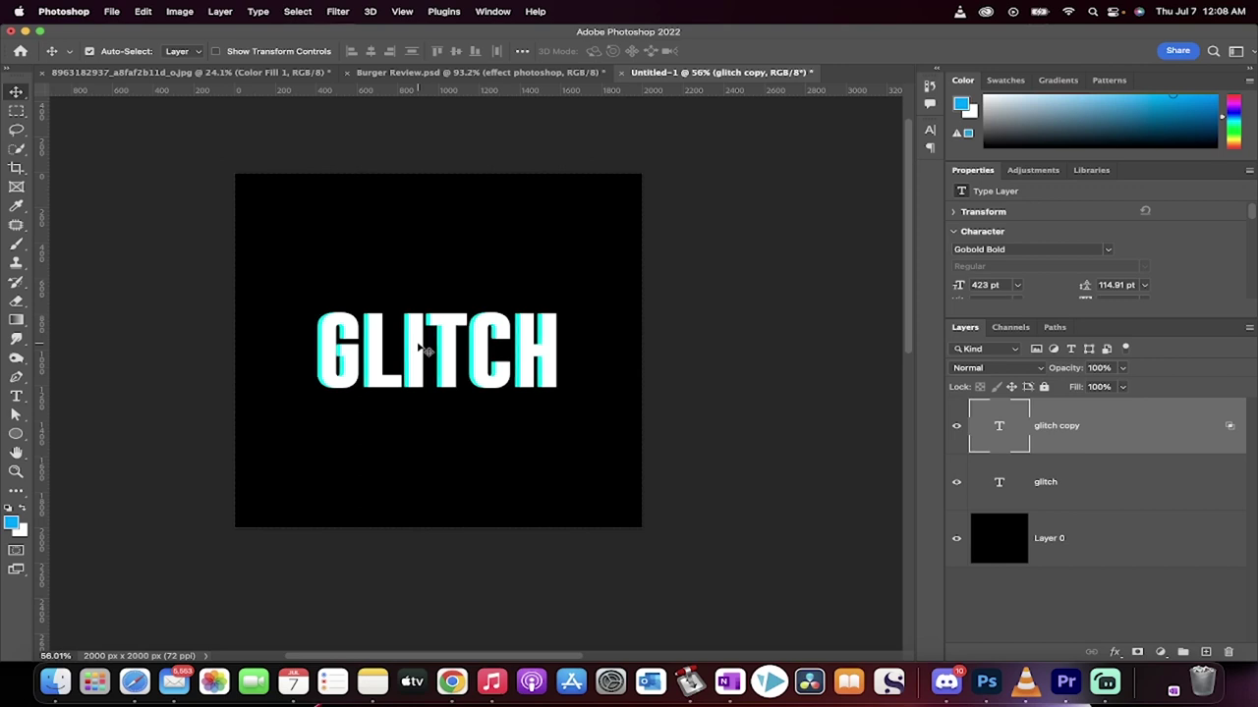
scroll(424, 351, "up", 5)
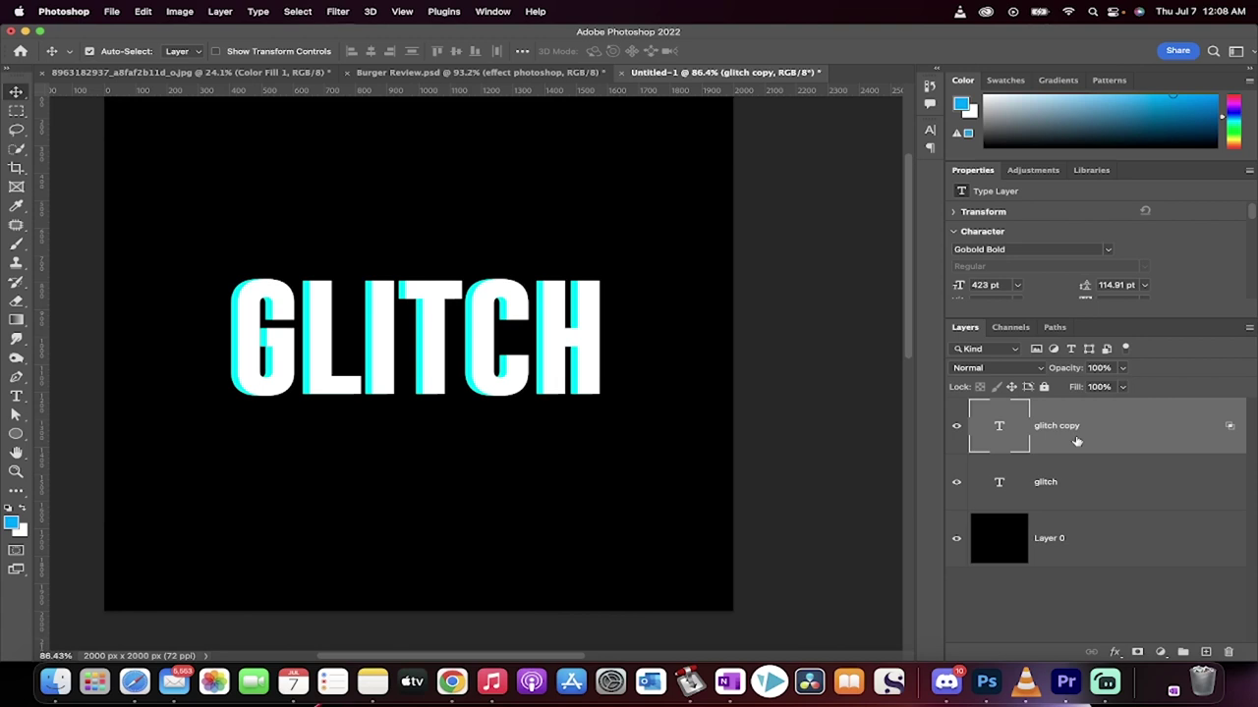
Duplicate glitch copy as glitch copy 2, blending only its R and B channels
left_click(1086, 580)
left_click(1103, 423)
left_click_drag(1102, 424, 1207, 653)
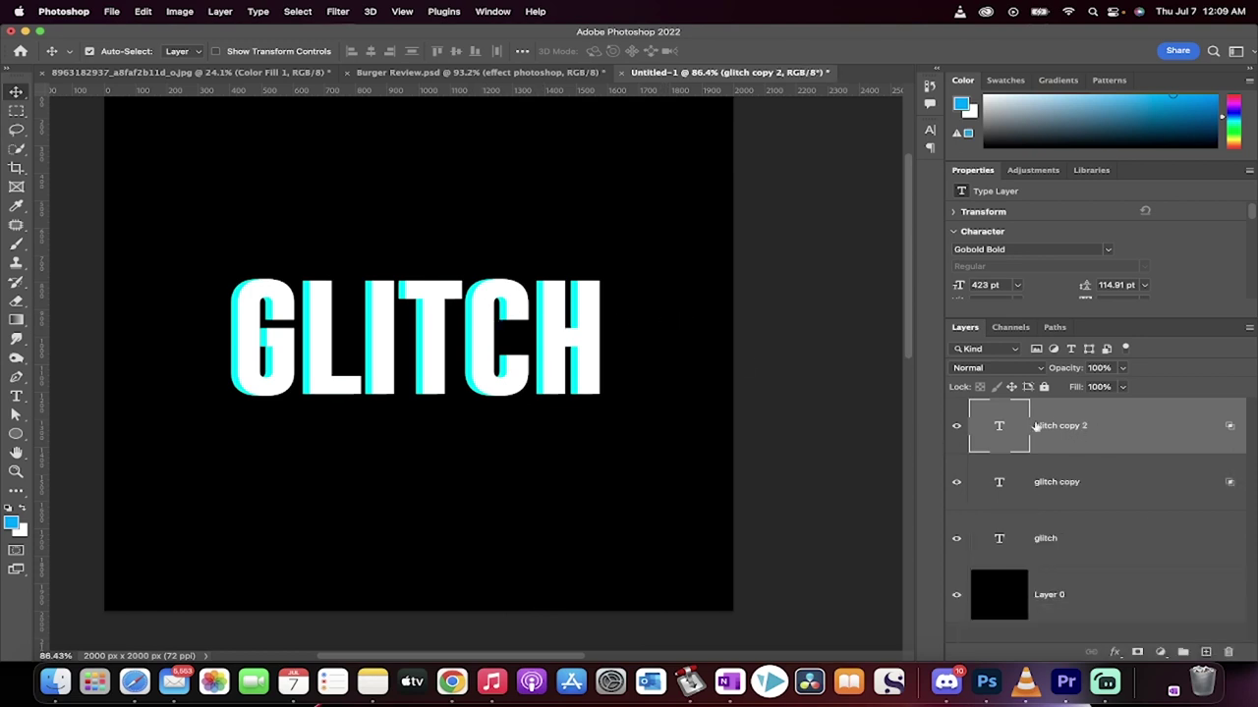
double_click(1145, 430)
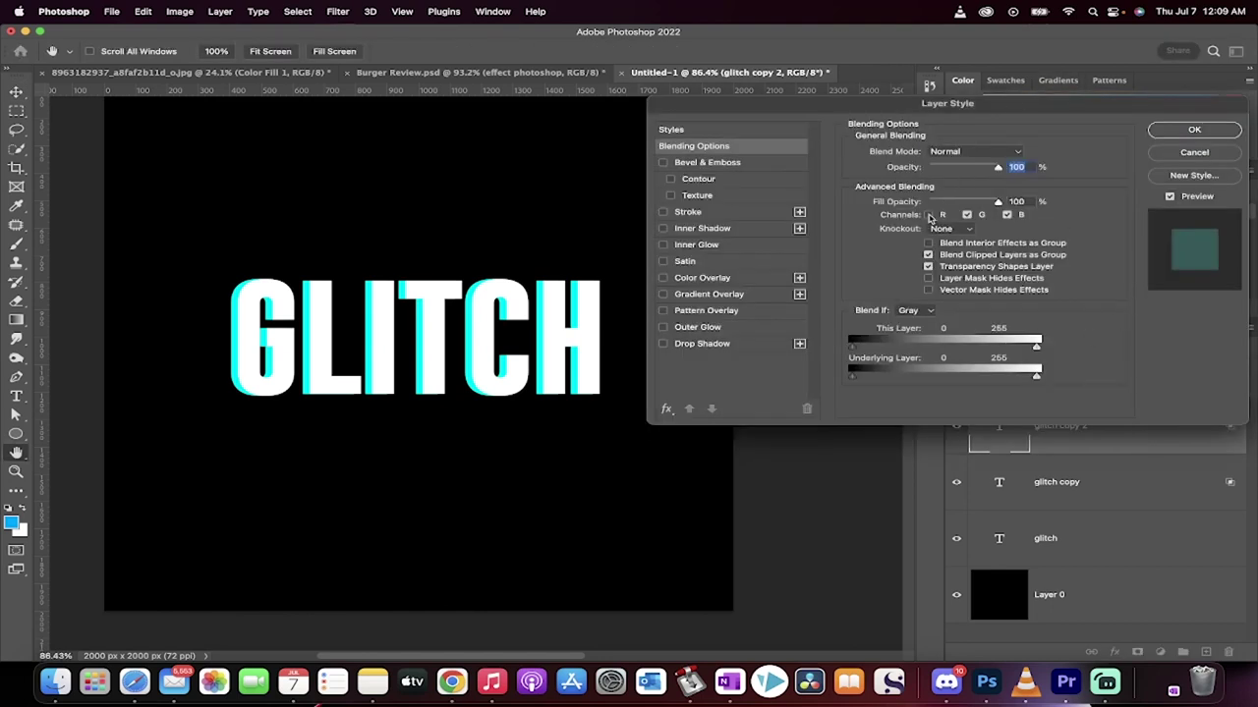
left_click(928, 215)
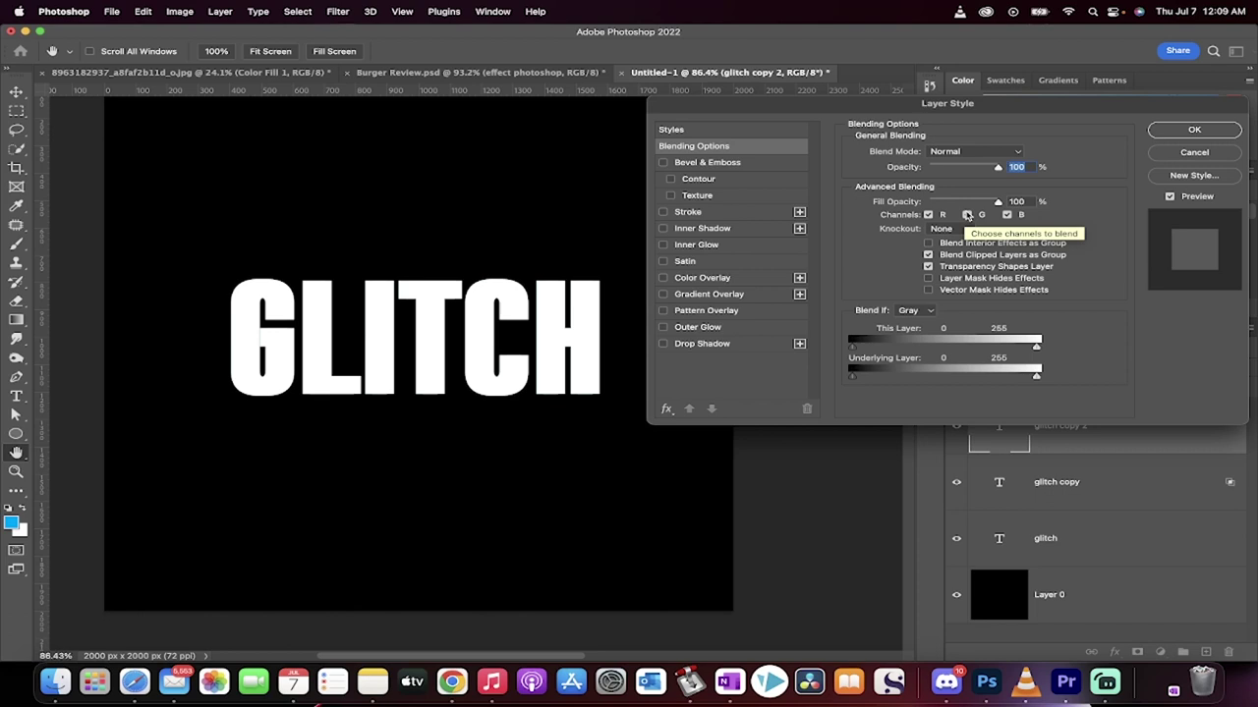
left_click(968, 215)
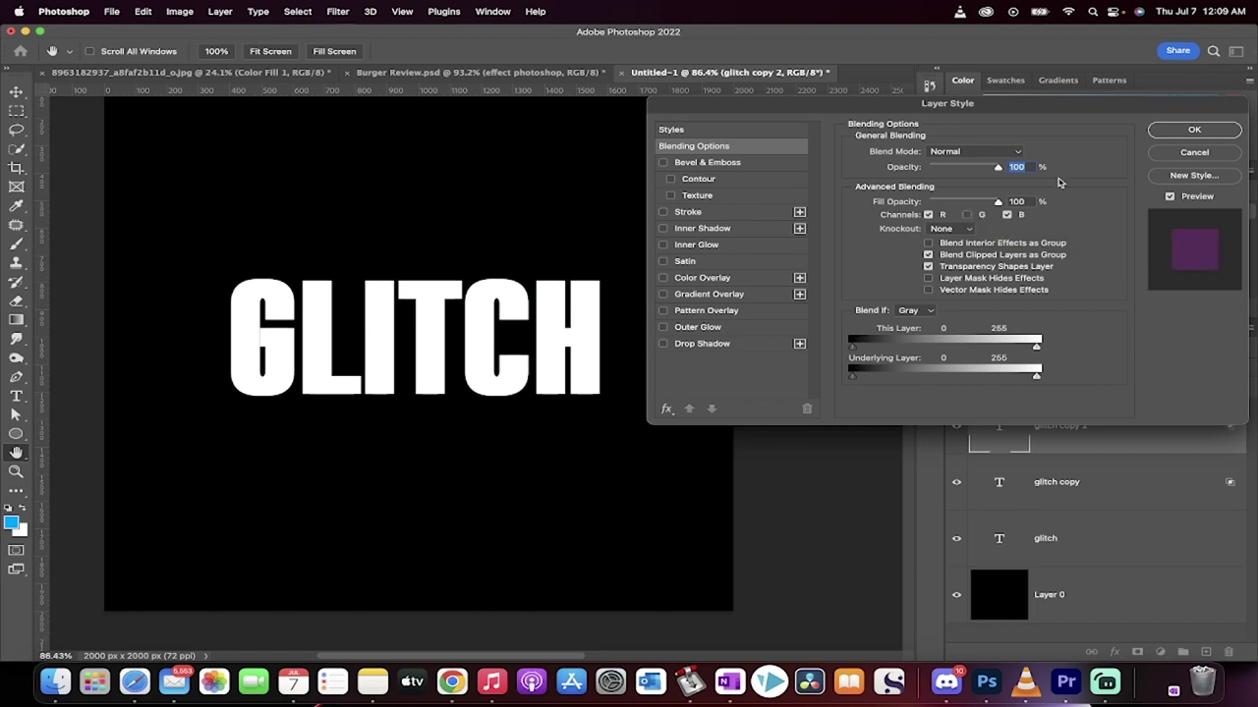
left_click(1189, 131)
Fine-tune glitch copy 2's rightward offset so magenta fringes flank the white GLITCH letters
scroll(822, 292, "up", 3)
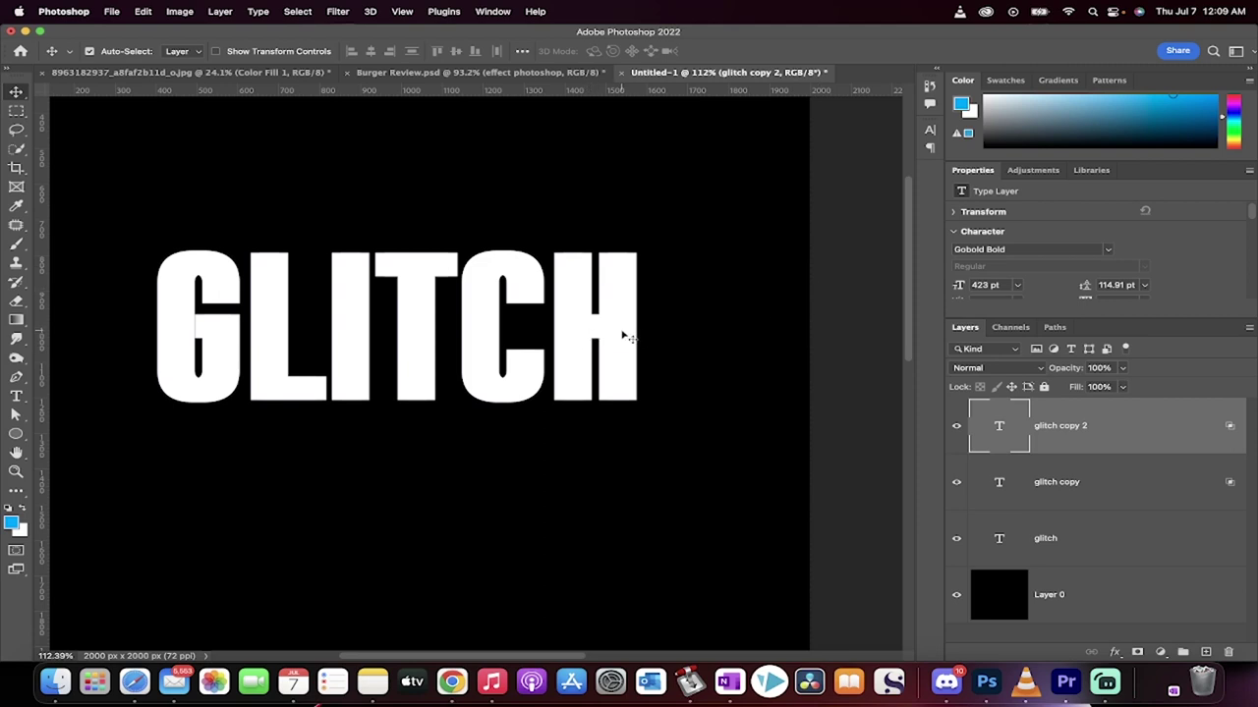
key("Right")
key("Right")
key("Right")
key("Right")
key("Right")
key("Right")
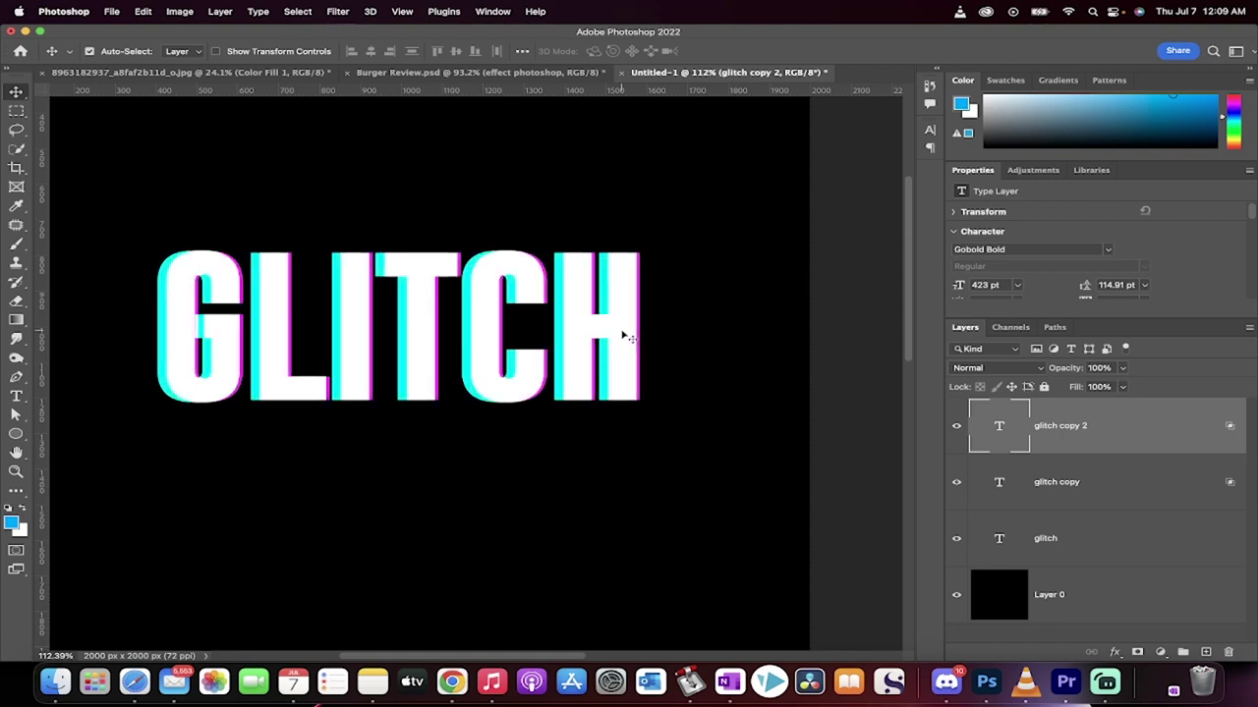
key("Left")
key("Left")
key("Left")
key("Left")
key("Right")
key("Right")
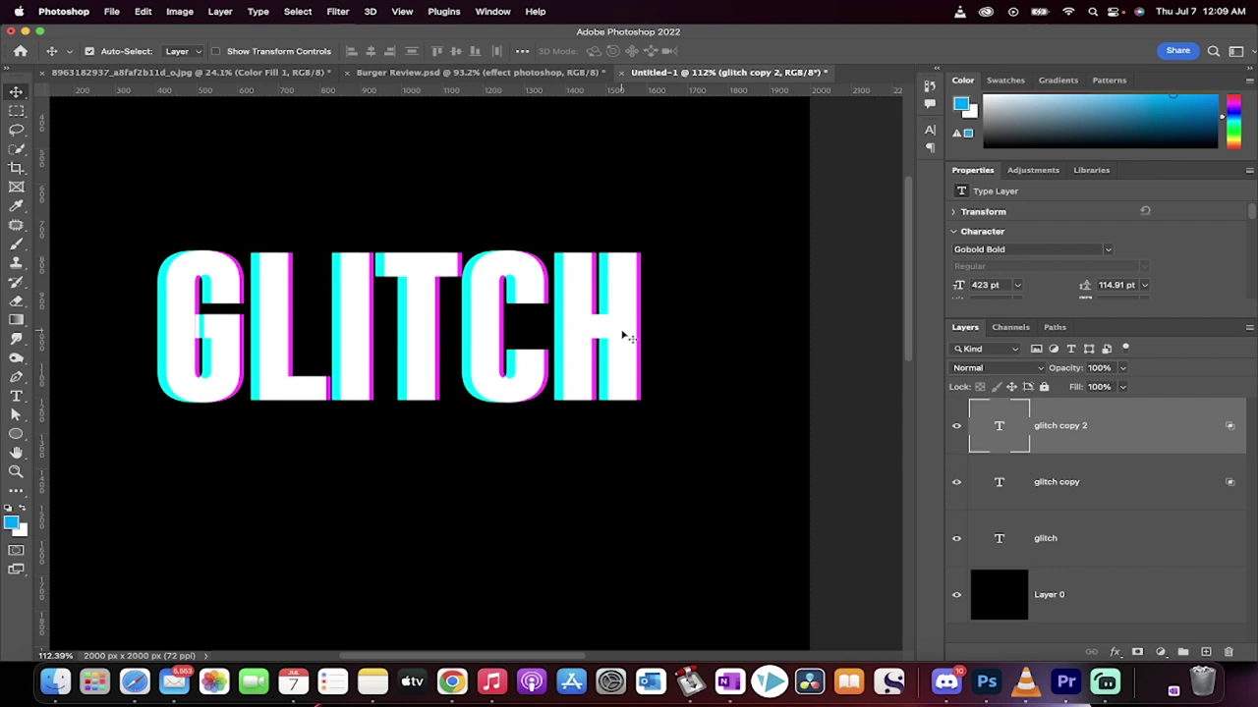
key("Right")
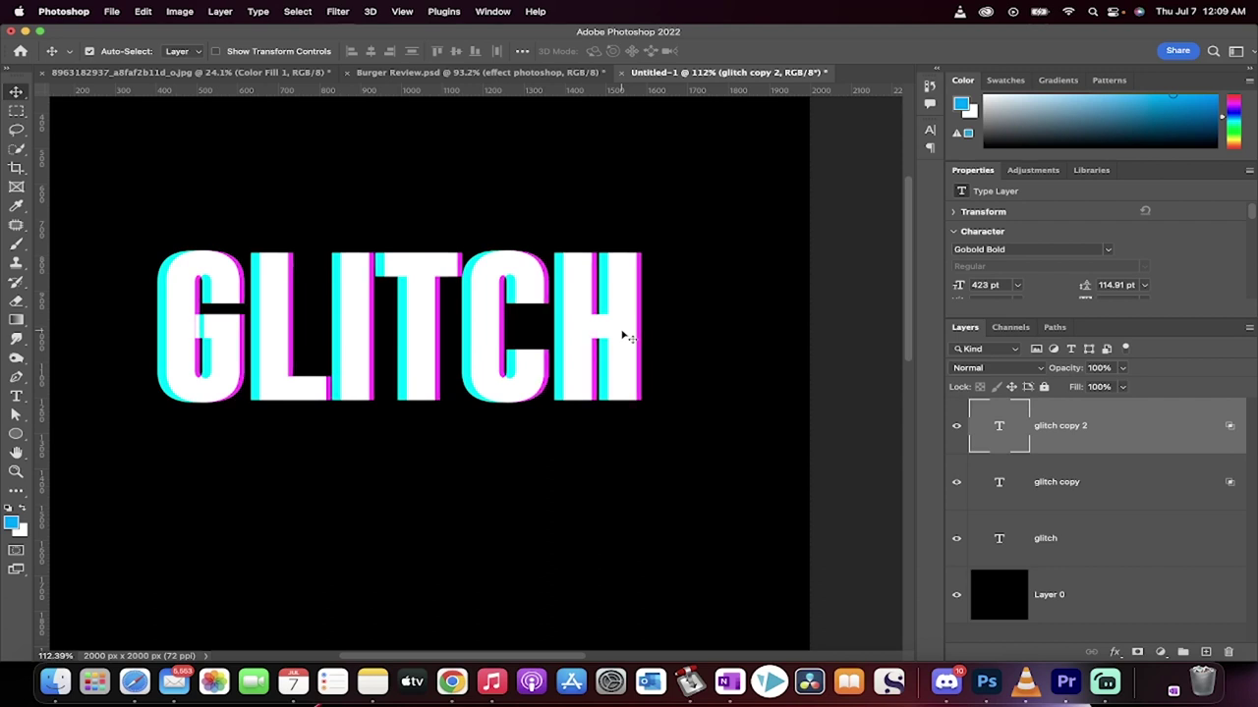
key("Left")
key("Right")
scroll(621, 337, "up", 3)
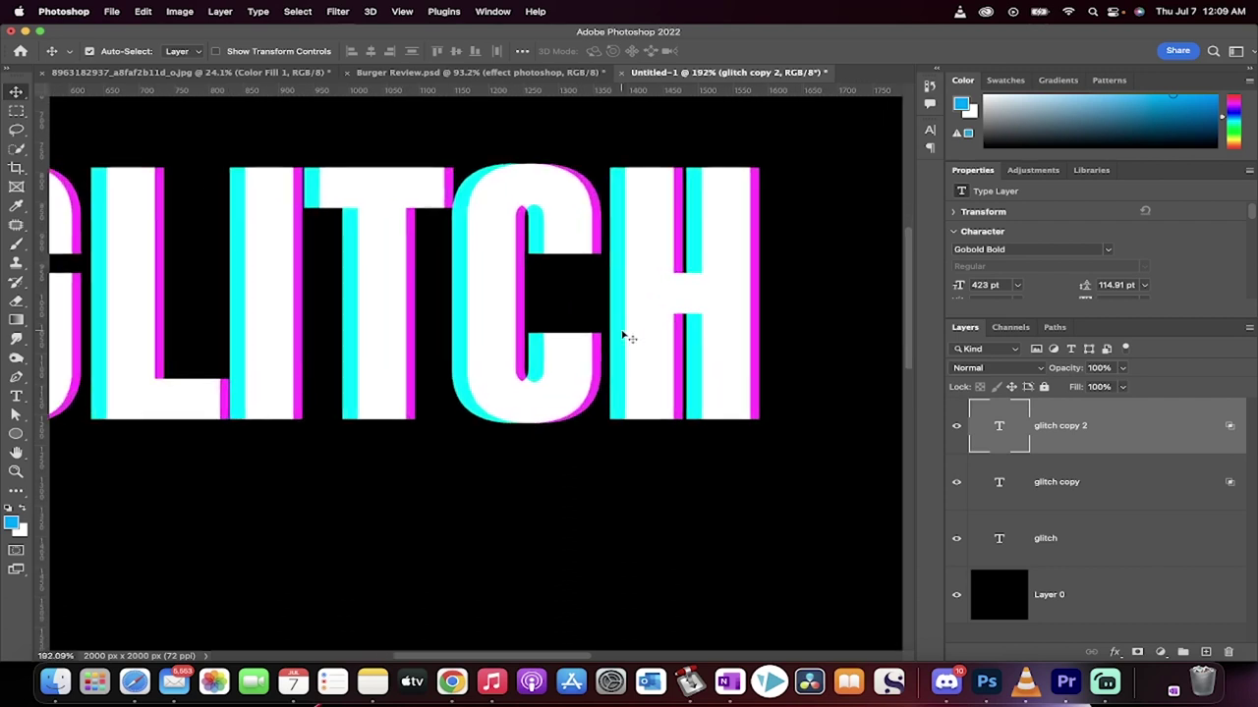
key("Left")
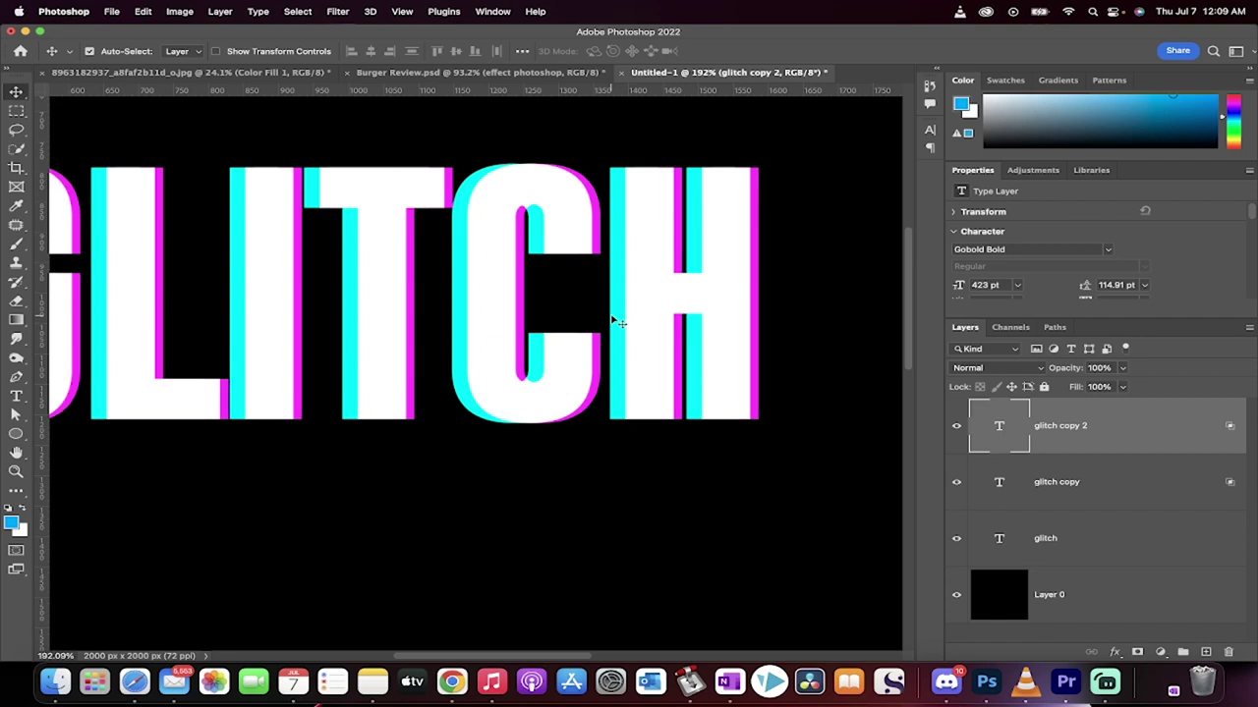
key("Right")
key("Right")
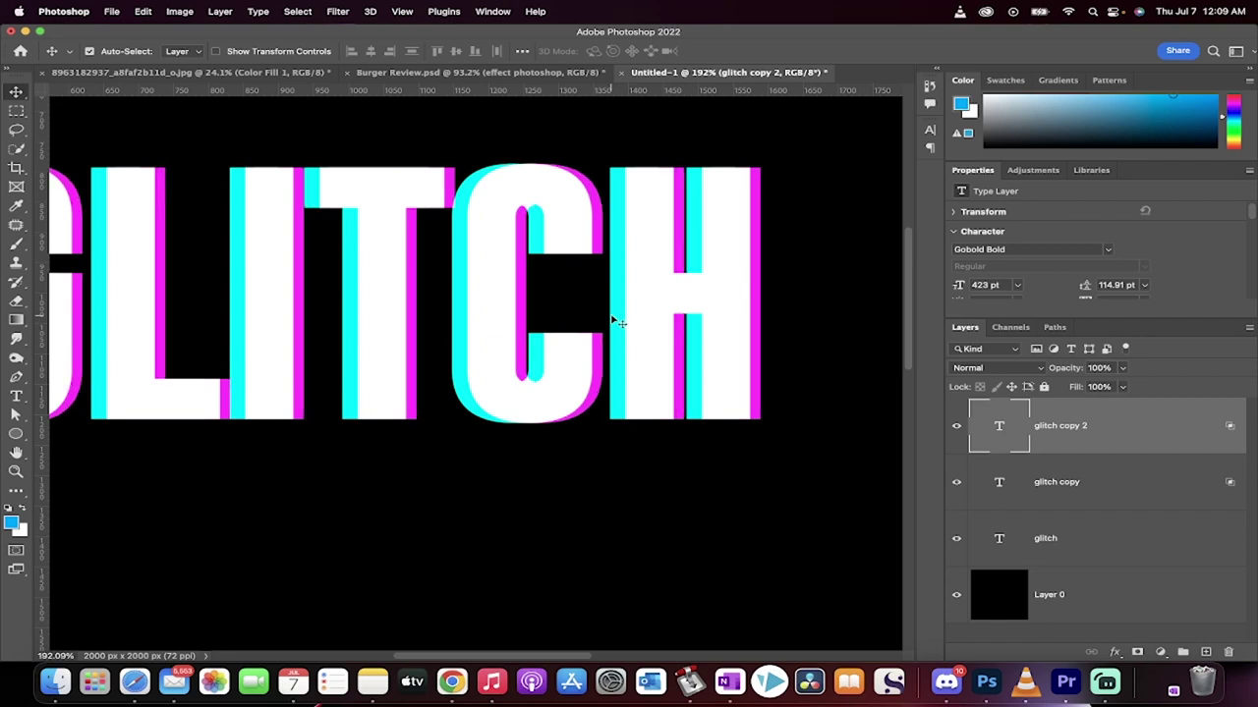
scroll(617, 321, "down", 1)
scroll(513, 296, "down", 3)
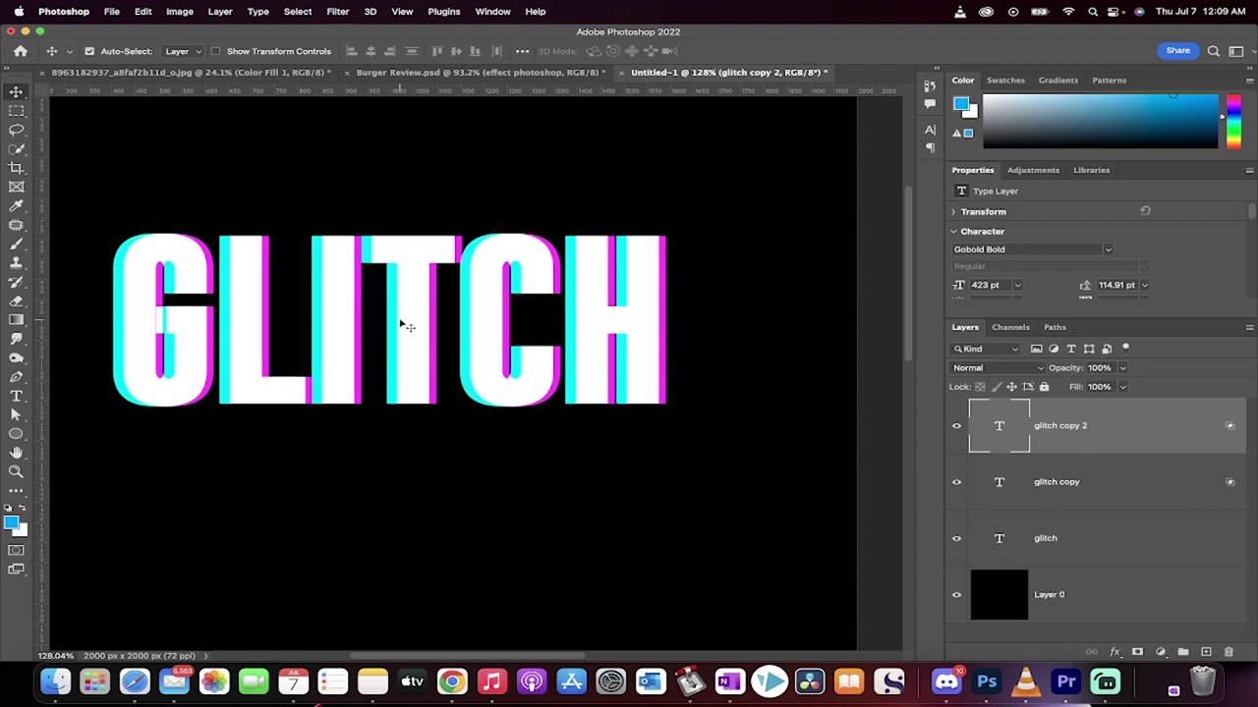
scroll(401, 324, "down", 2)
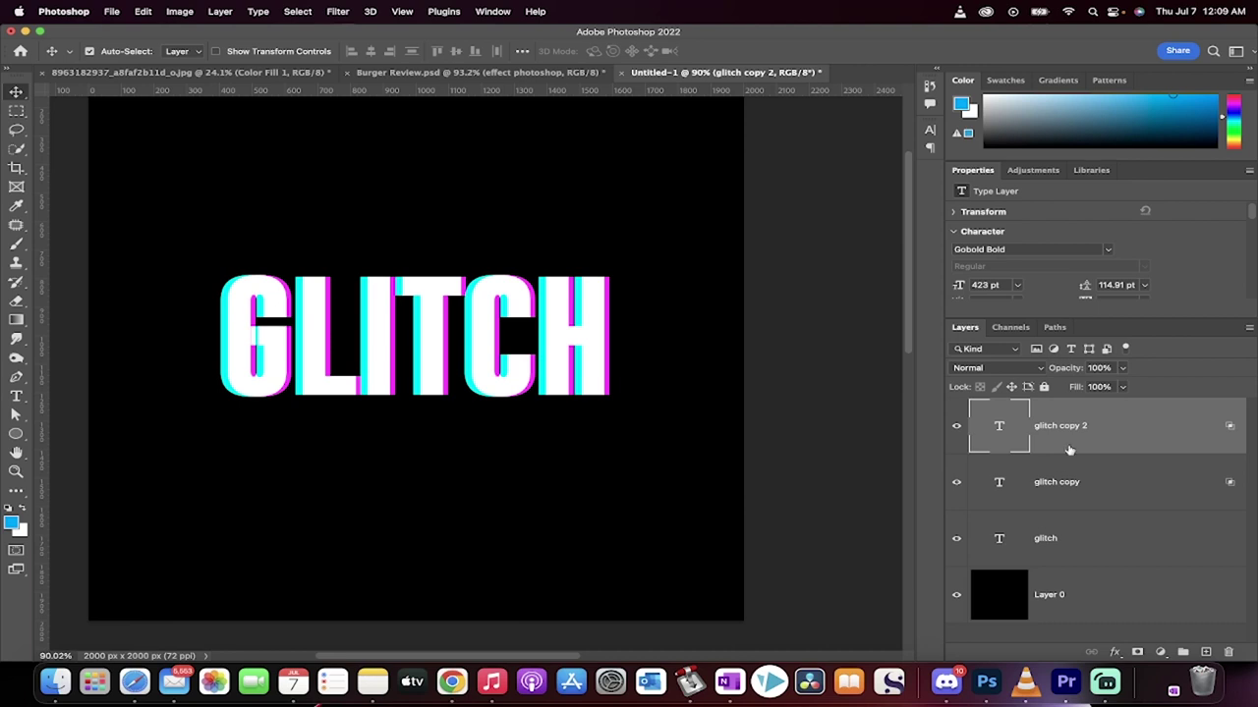
Convert the three GLITCH text layers into a single smart object
left_click(1085, 548, "shift")
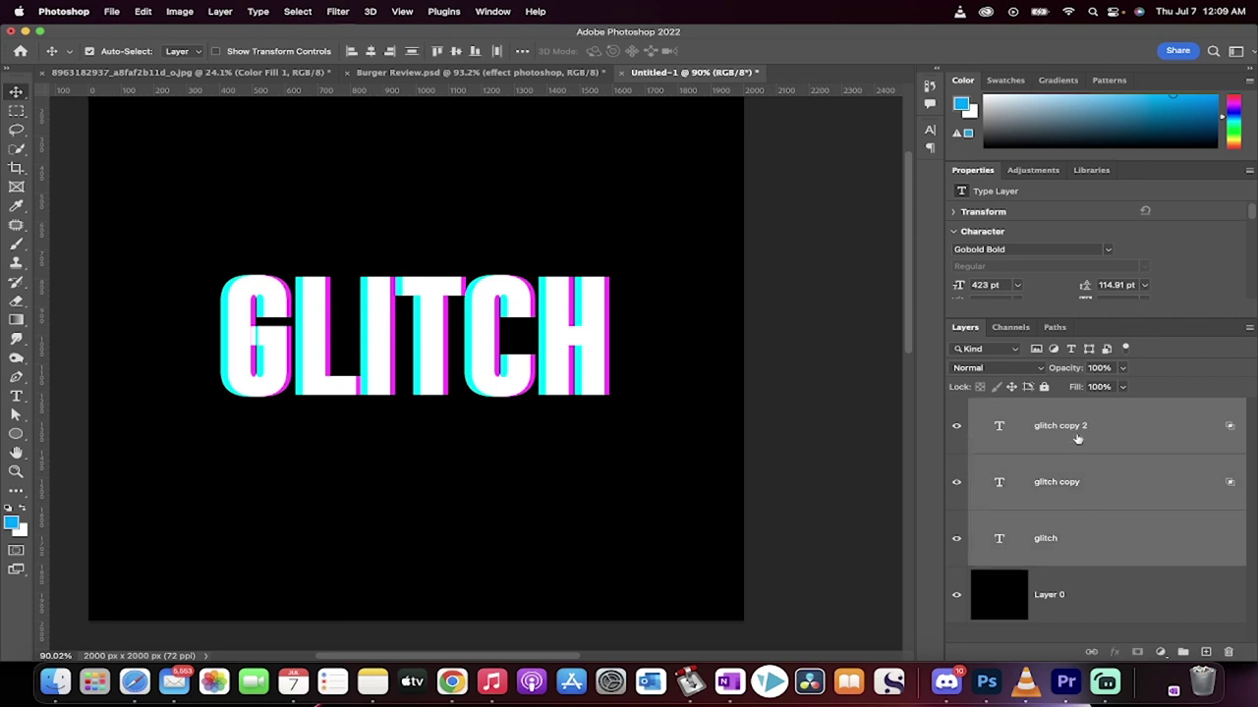
left_click(1108, 433)
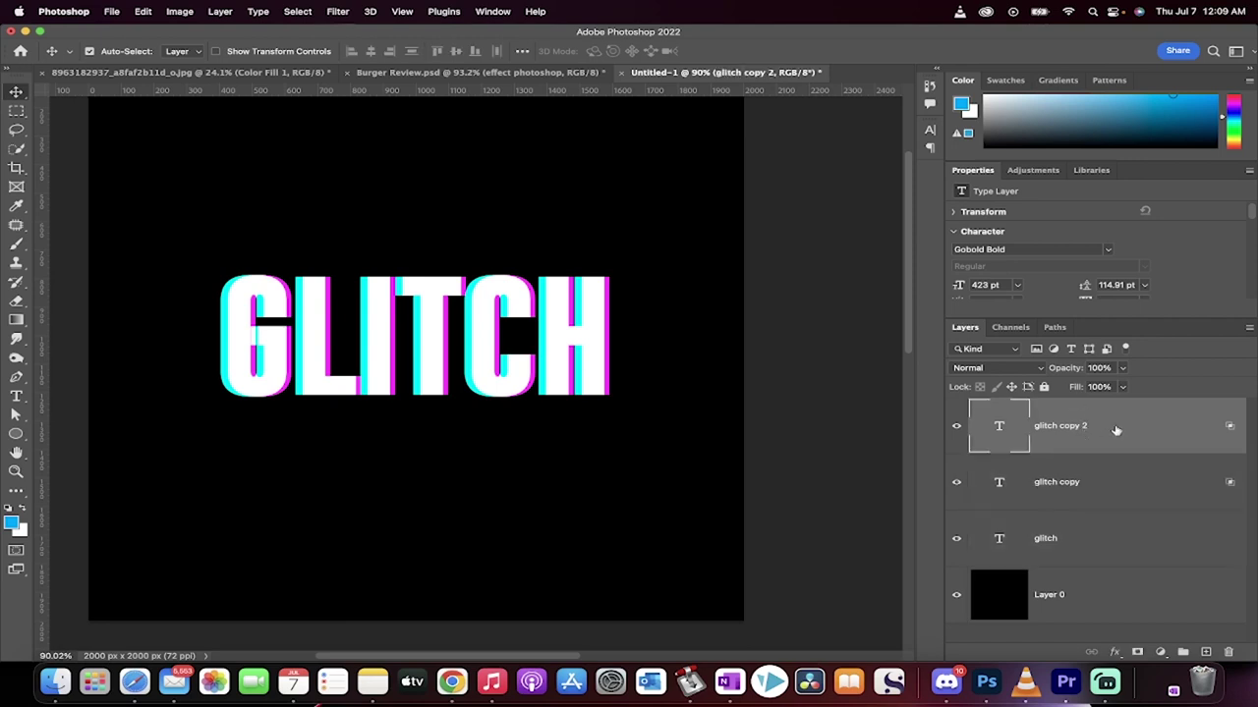
left_click(1106, 548, "shift")
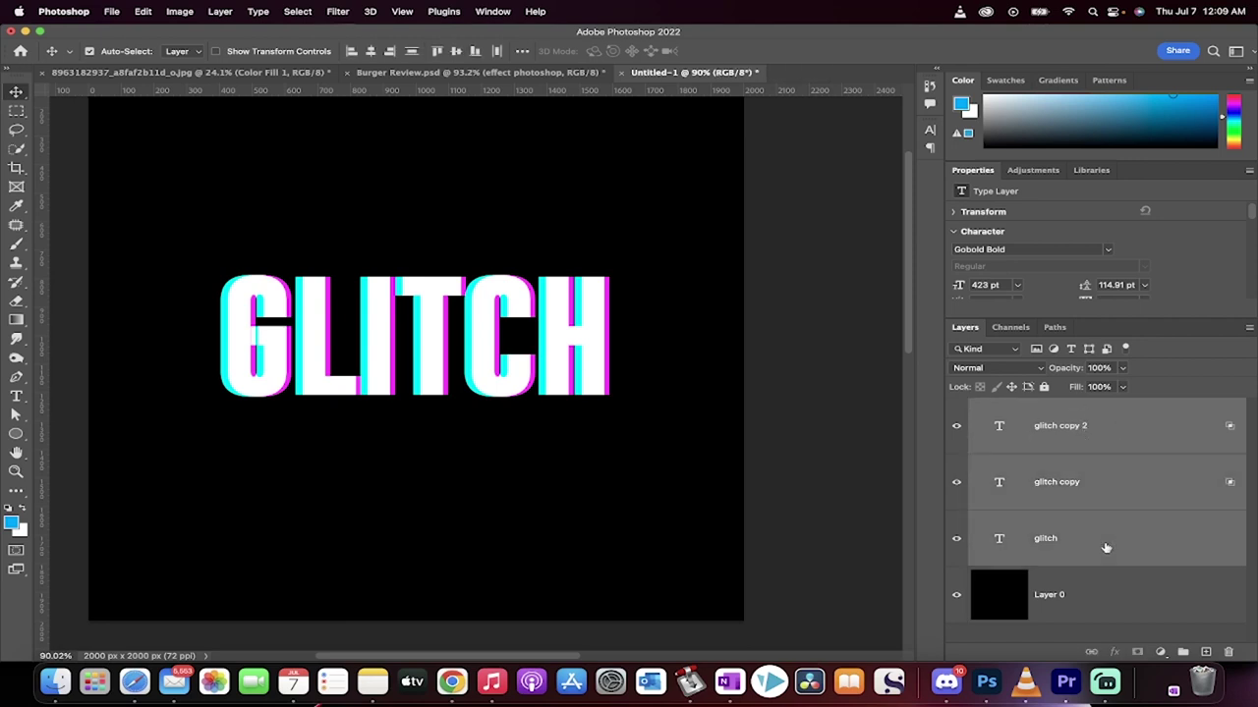
right_click(1105, 547)
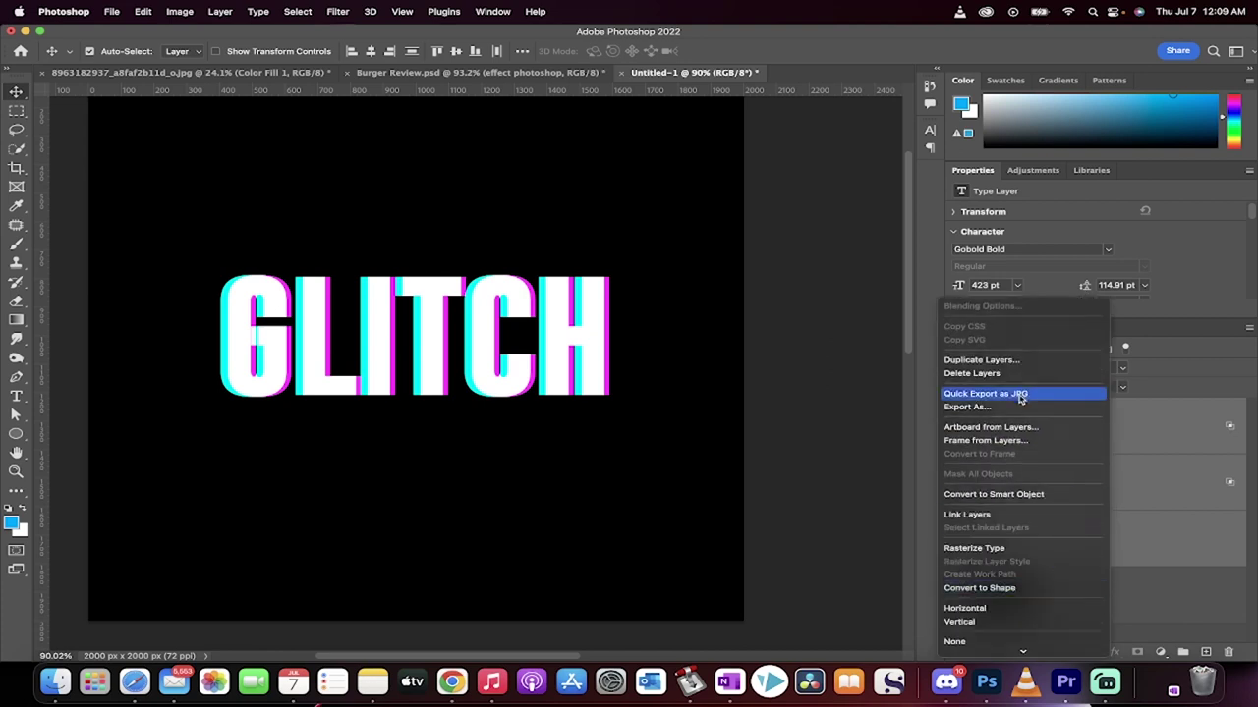
left_click(1011, 494)
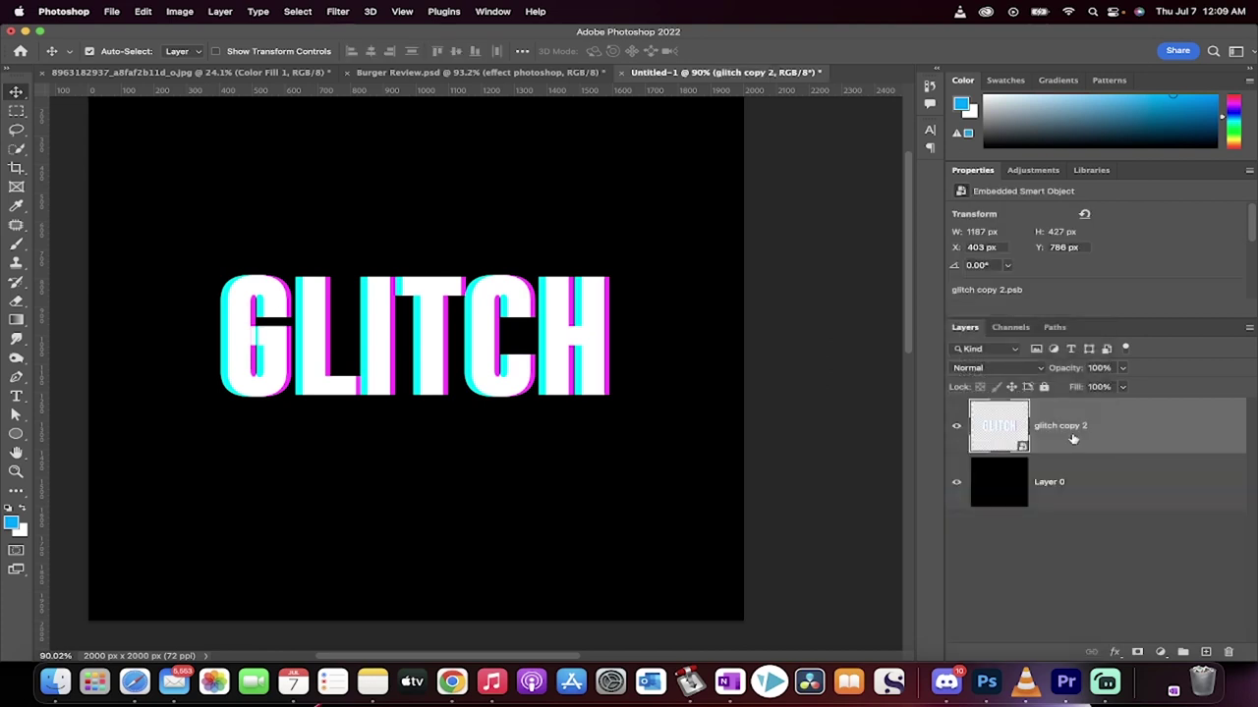
Rasterize the combined smart object into a pixel layer
right_click(1120, 430)
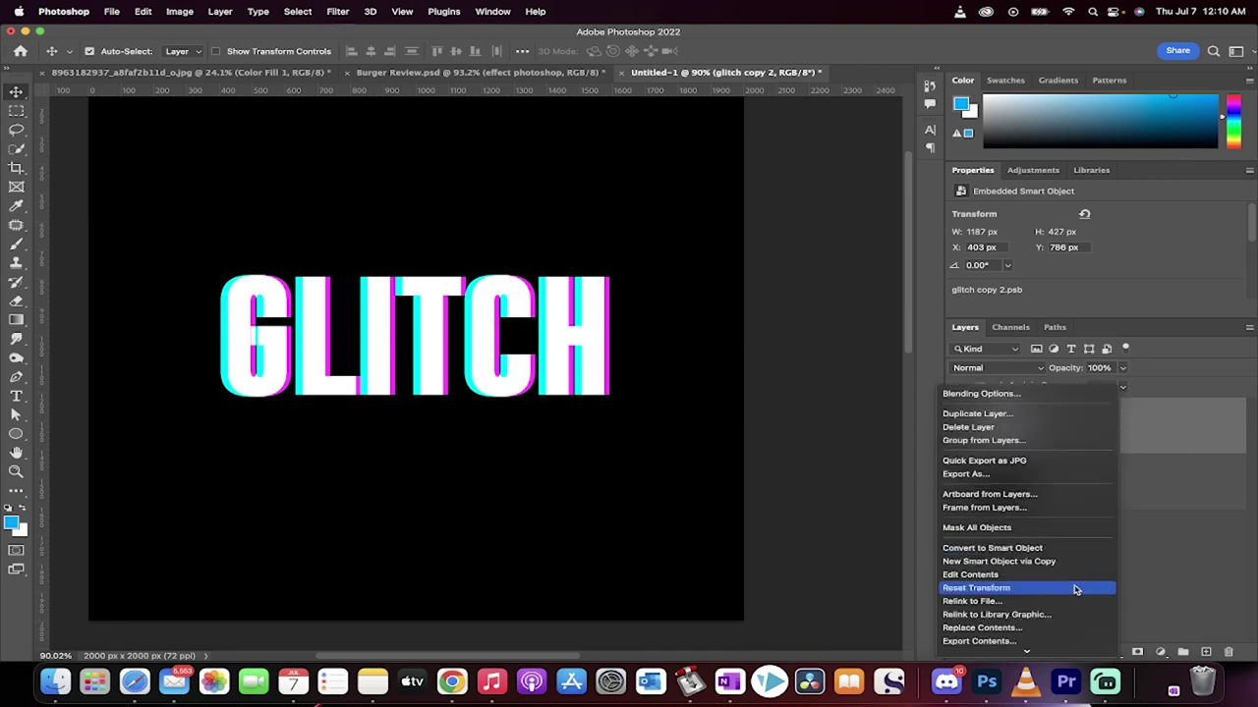
scroll(1074, 586, "down", 3)
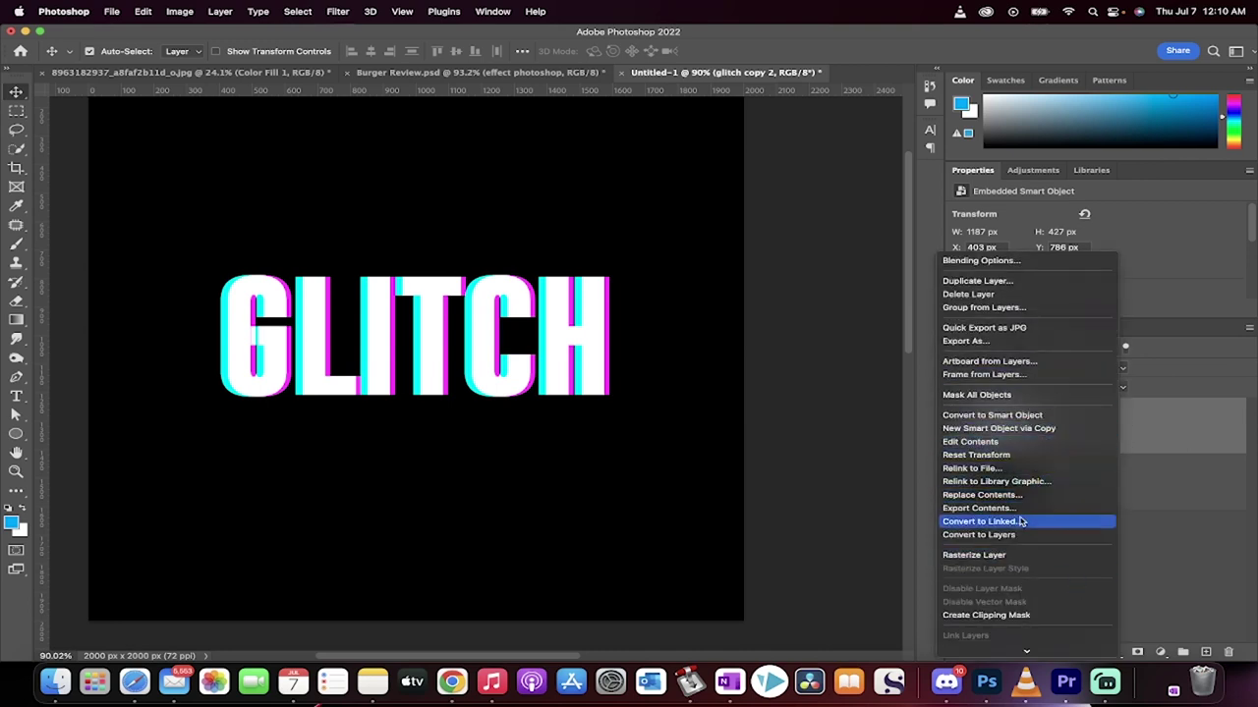
left_click(1010, 556)
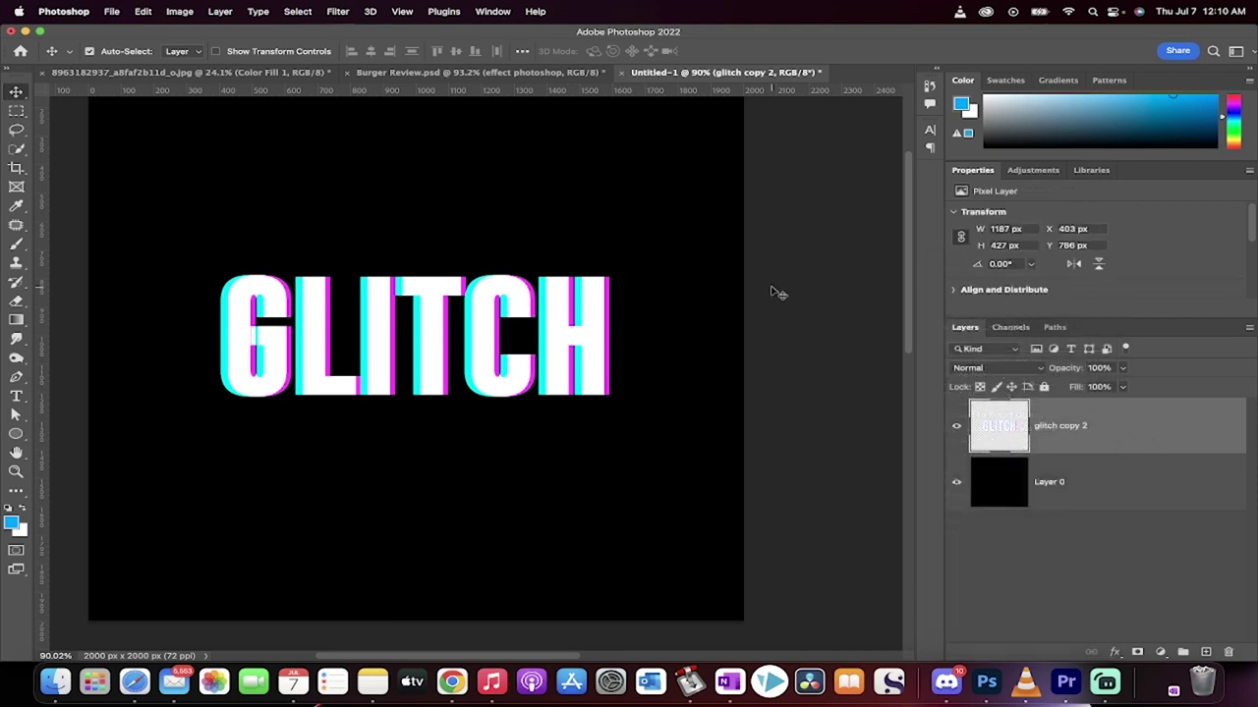
Shift a thin 20 px strip across the top of GLITCH right, then deselect
left_click(25, 112)
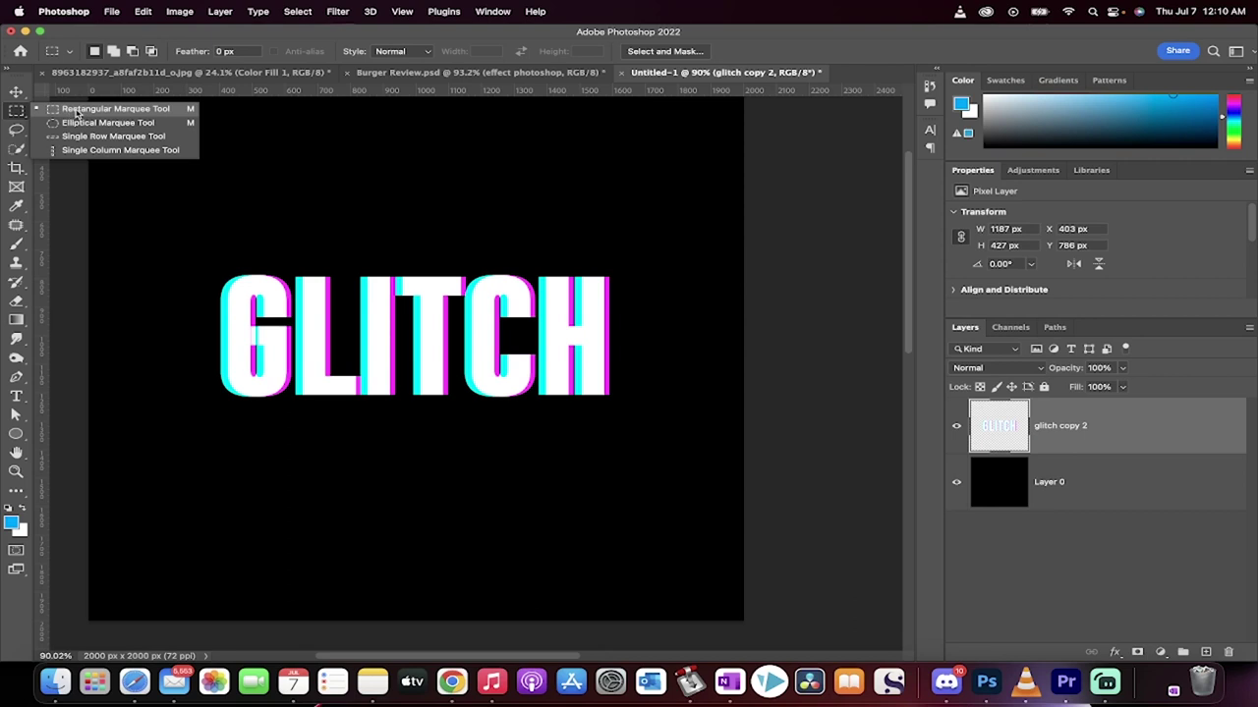
left_click(76, 112)
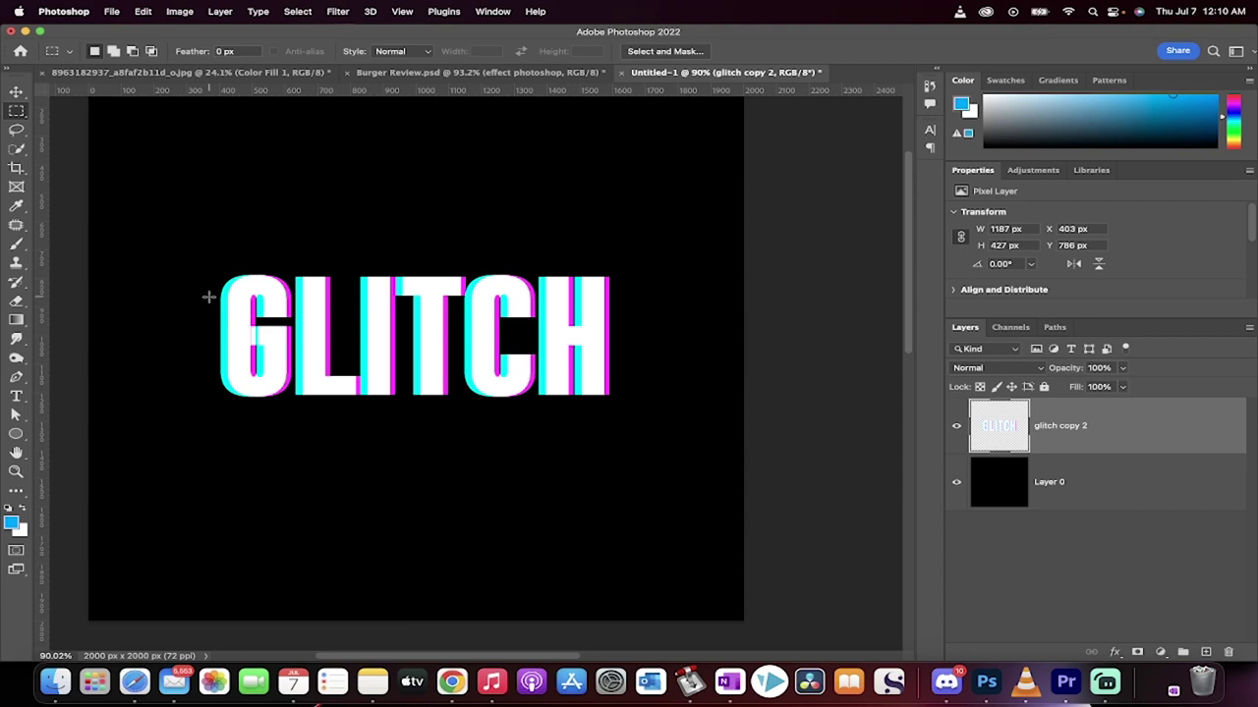
left_click_drag(208, 297, 620, 301)
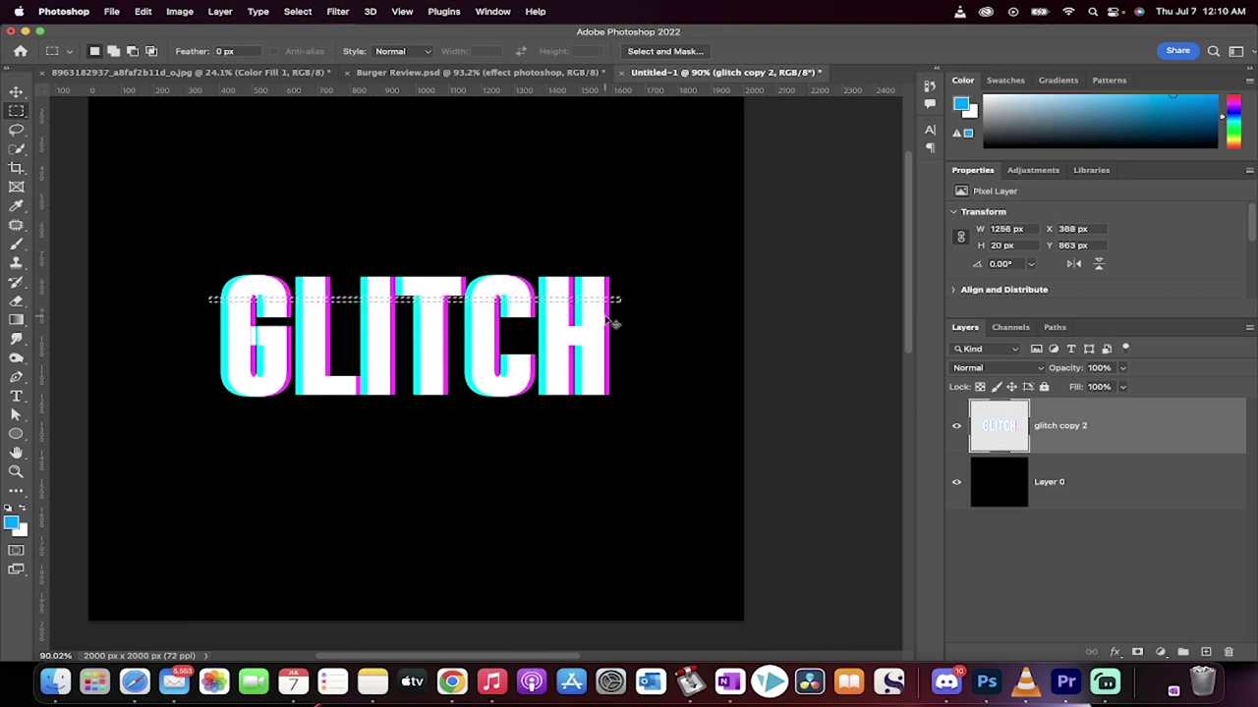
left_click(541, 299, "super")
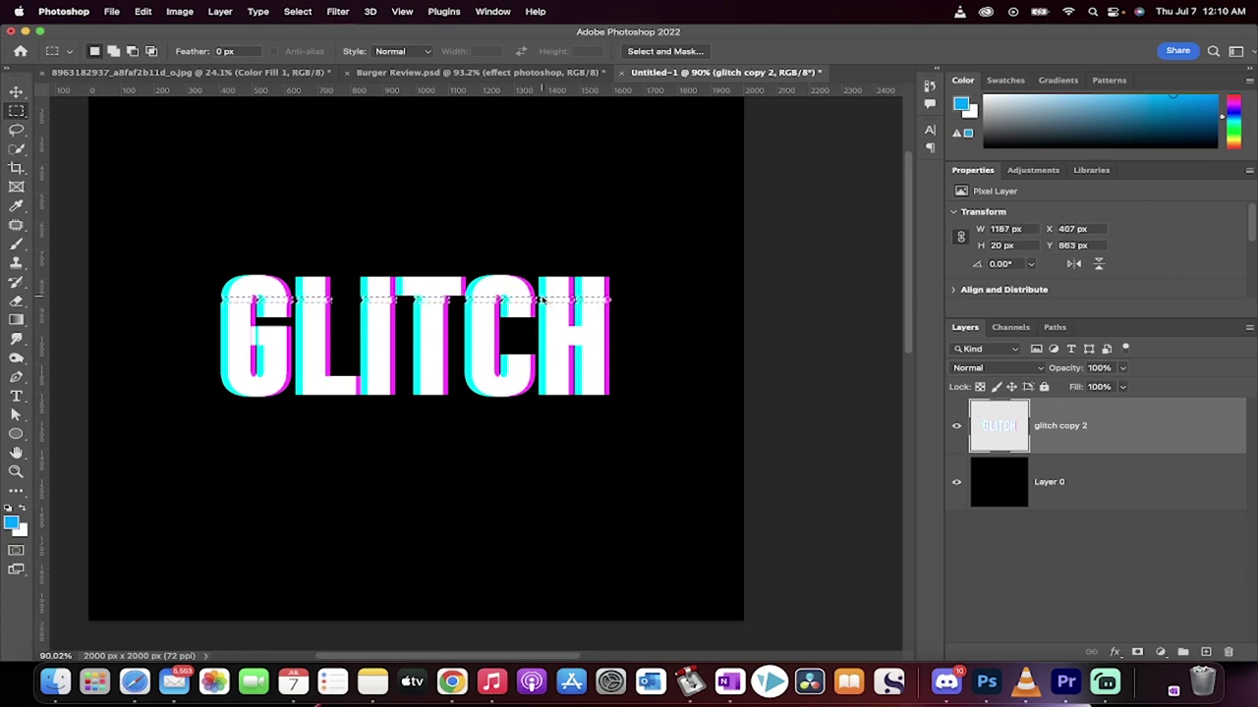
key("Right")
key("Right")
key("Right")
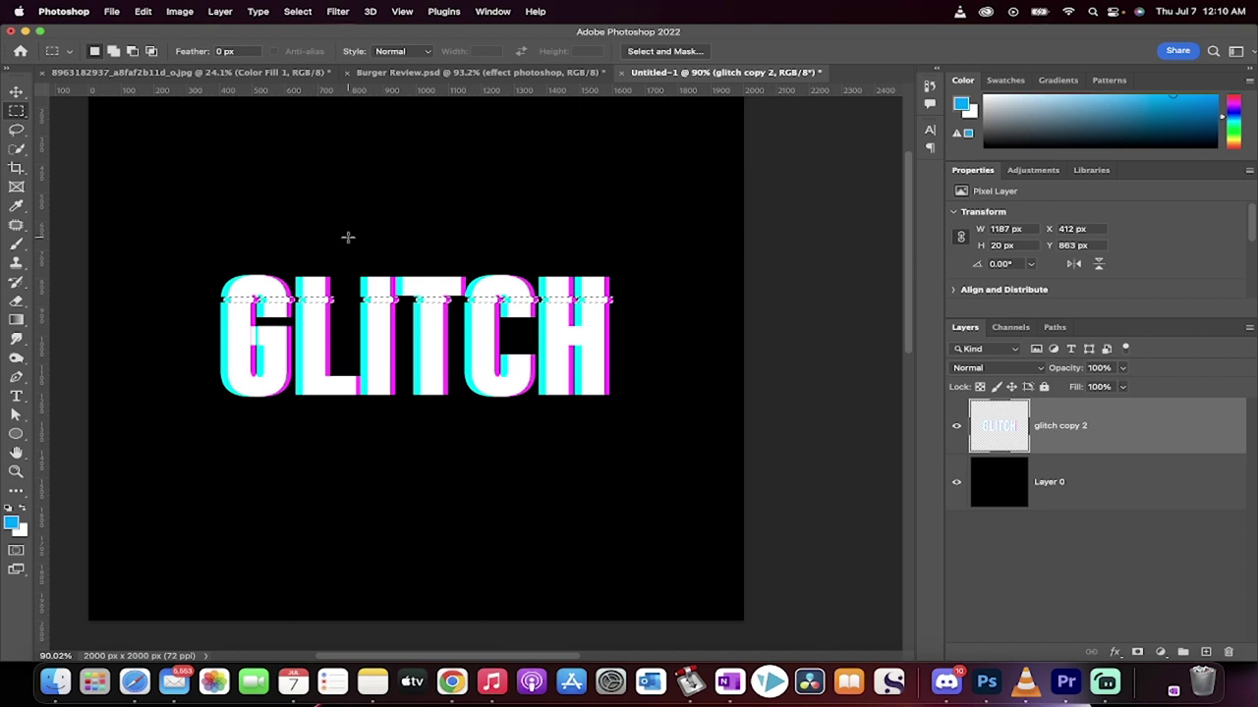
left_click(298, 11)
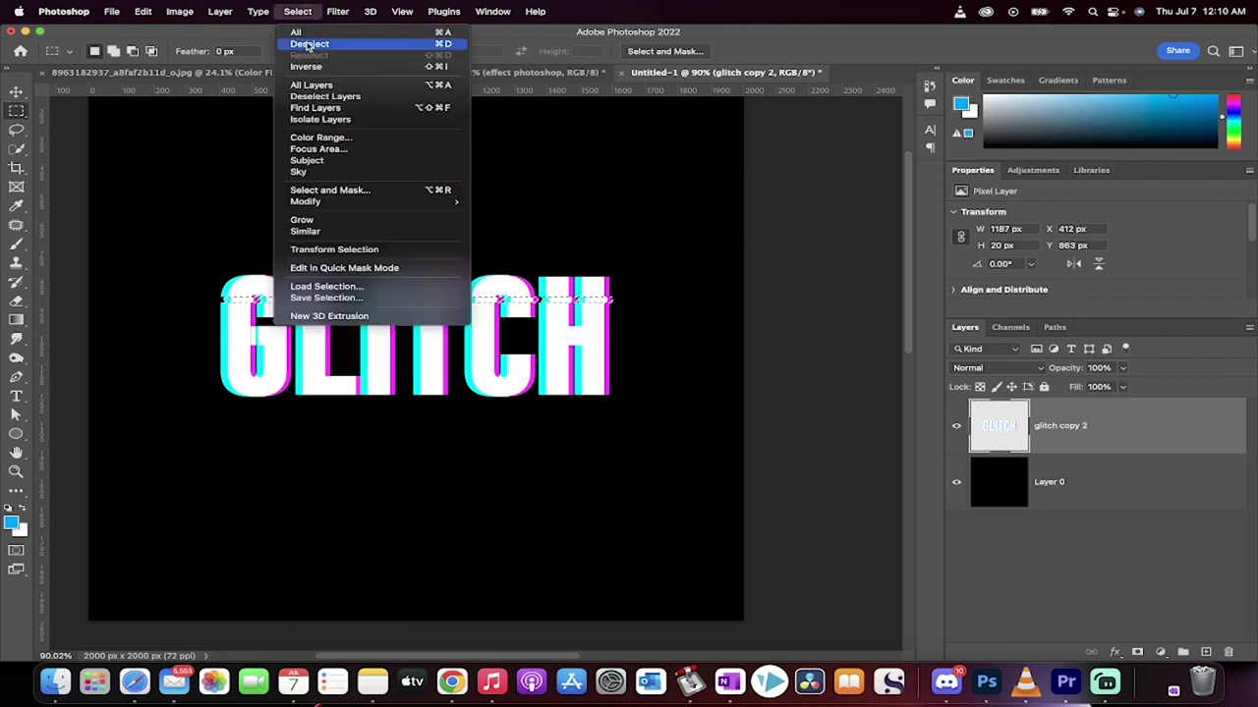
left_click(307, 44)
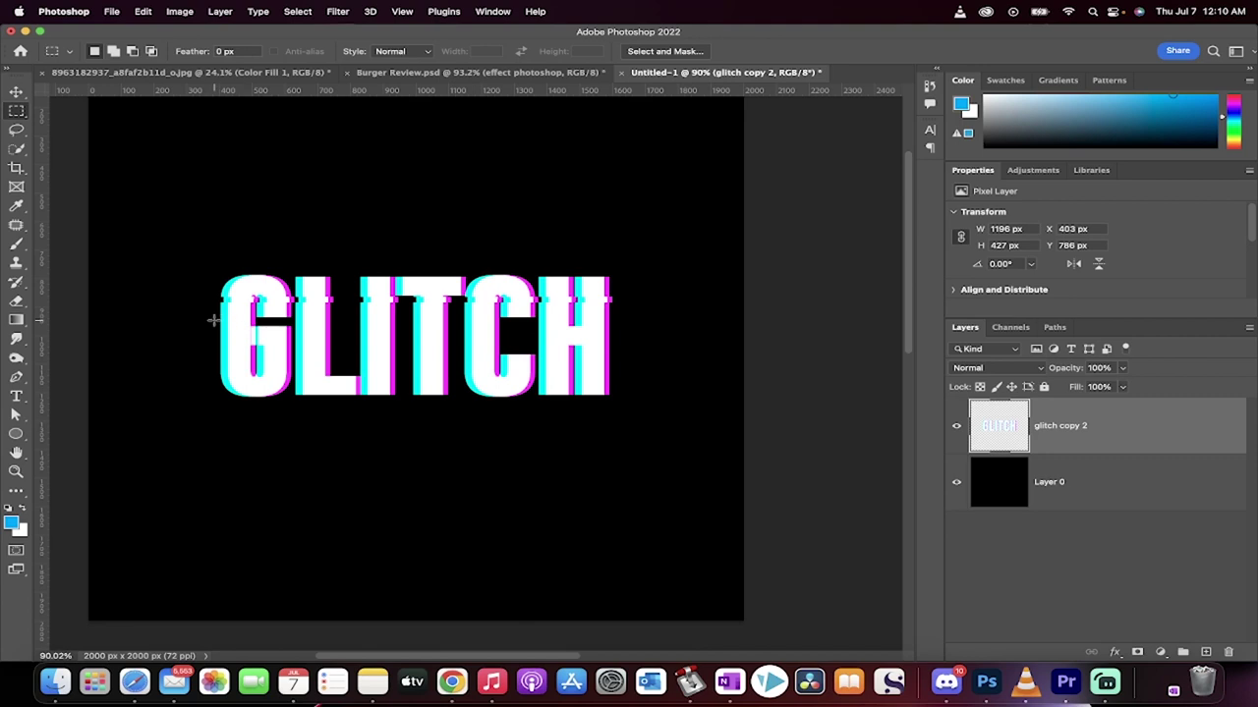
Slide a thin 14 px strip through the middle of GLITCH sideways, then deselect
left_click_drag(215, 319, 617, 323)
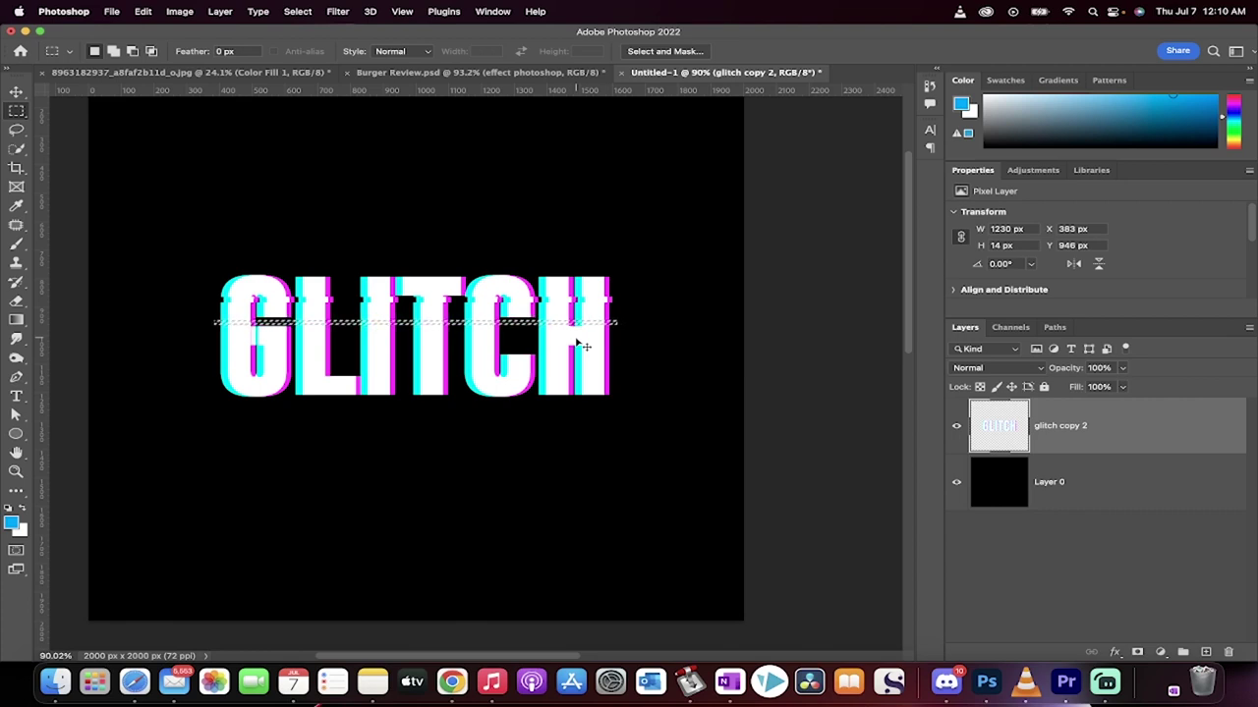
left_click_drag(583, 346, 577, 342)
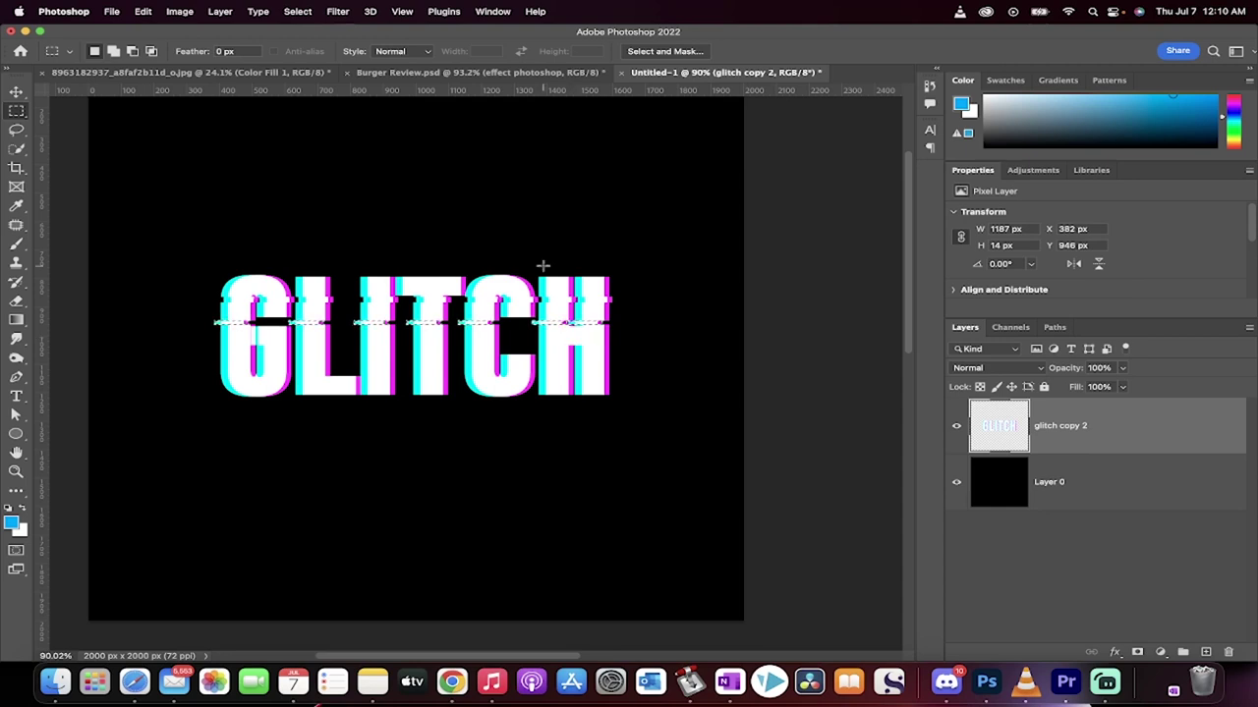
left_click(298, 11)
left_click(310, 44)
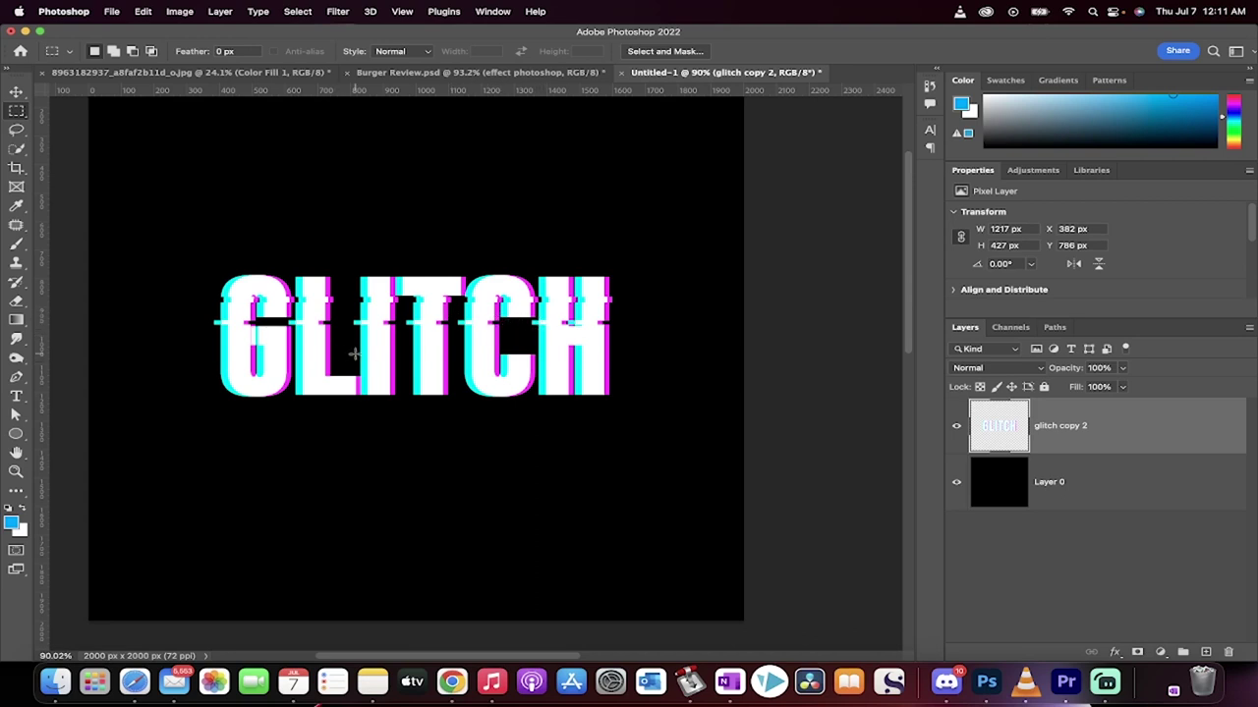
Offset small slices along the lower letters, including the bottom of G and L, then deselect
left_click_drag(354, 352, 403, 362)
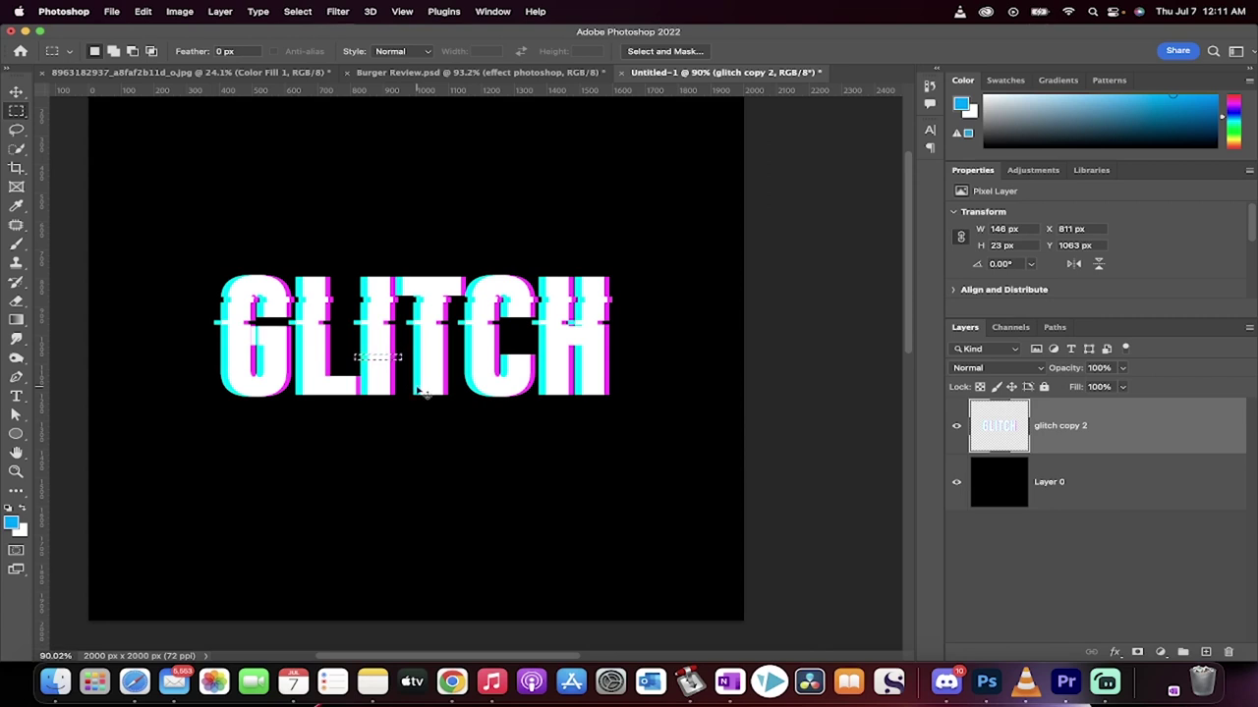
key("Right")
key("Right")
key("Right")
key("Right")
key("Right")
key("Right")
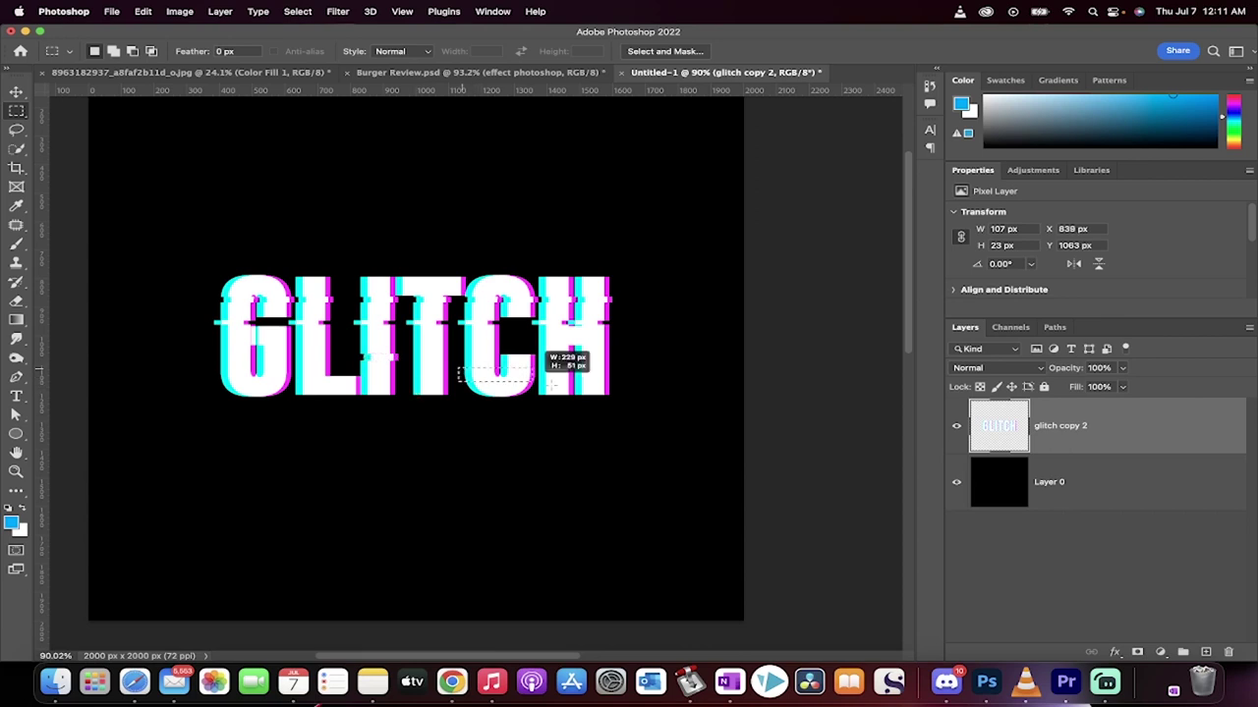
left_click_drag(548, 383, 619, 374)
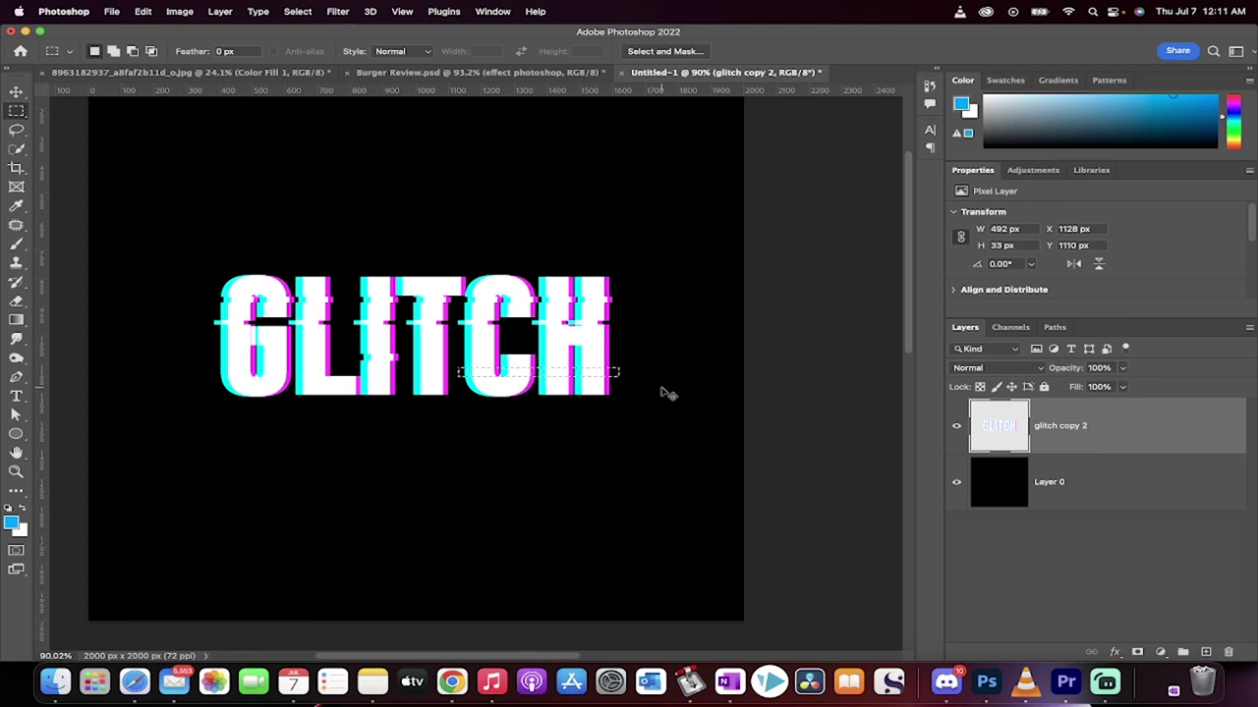
key("super+z")
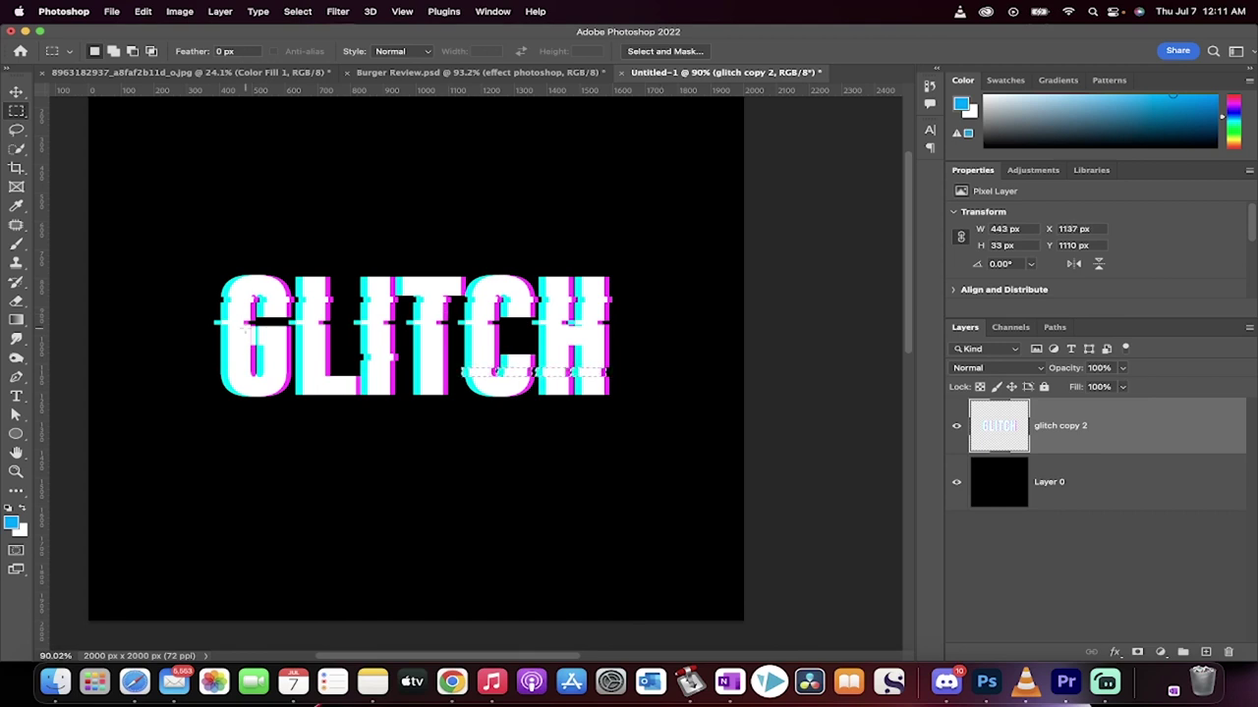
left_click_drag(205, 364, 337, 371)
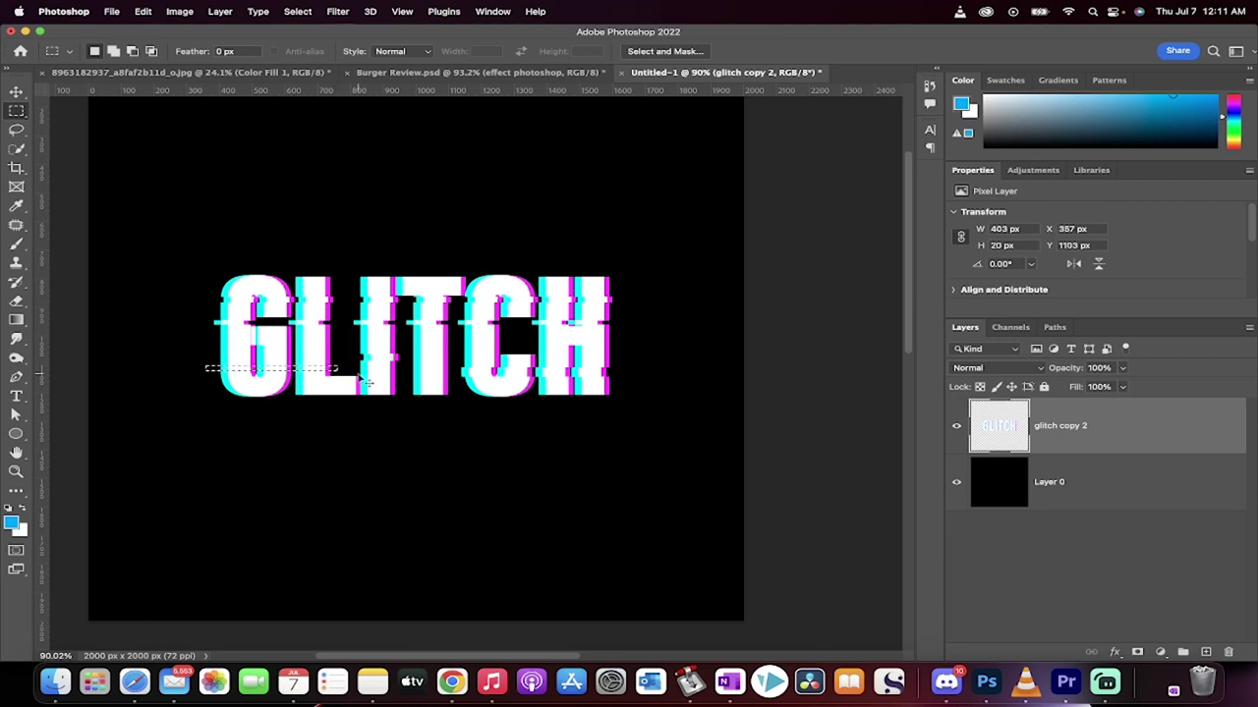
left_click_drag(363, 383, 358, 379)
left_click(297, 11)
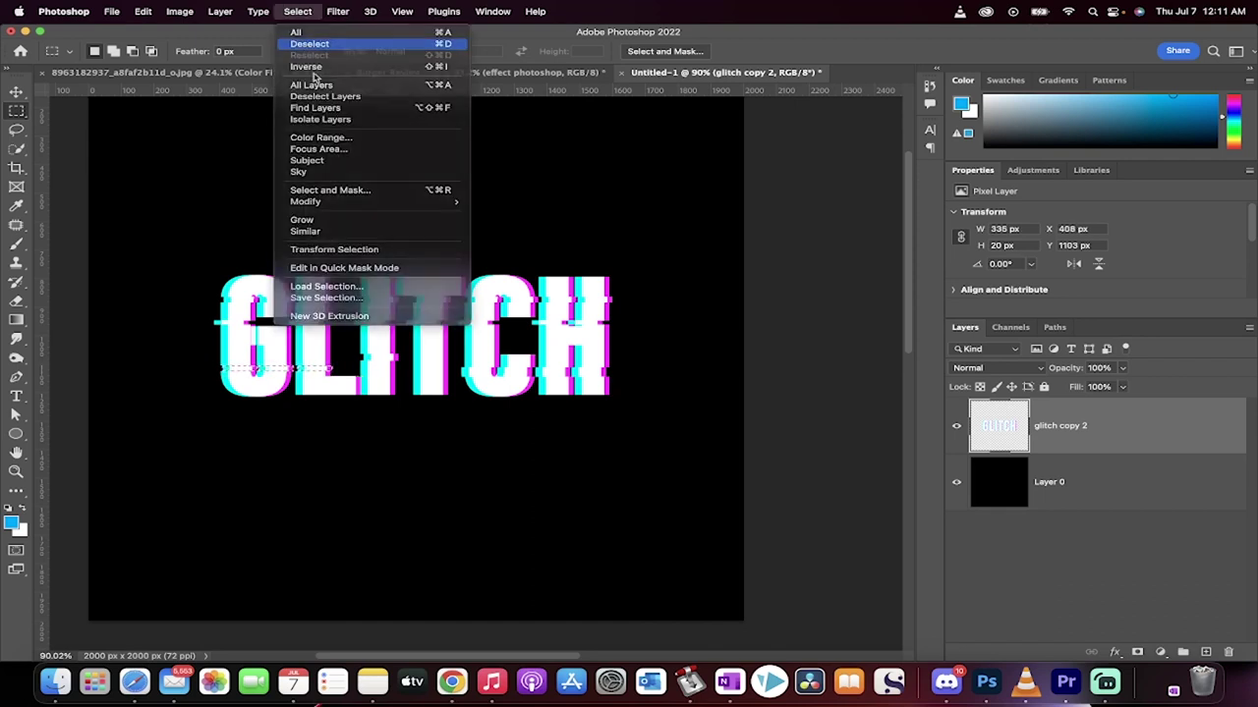
left_click(304, 45)
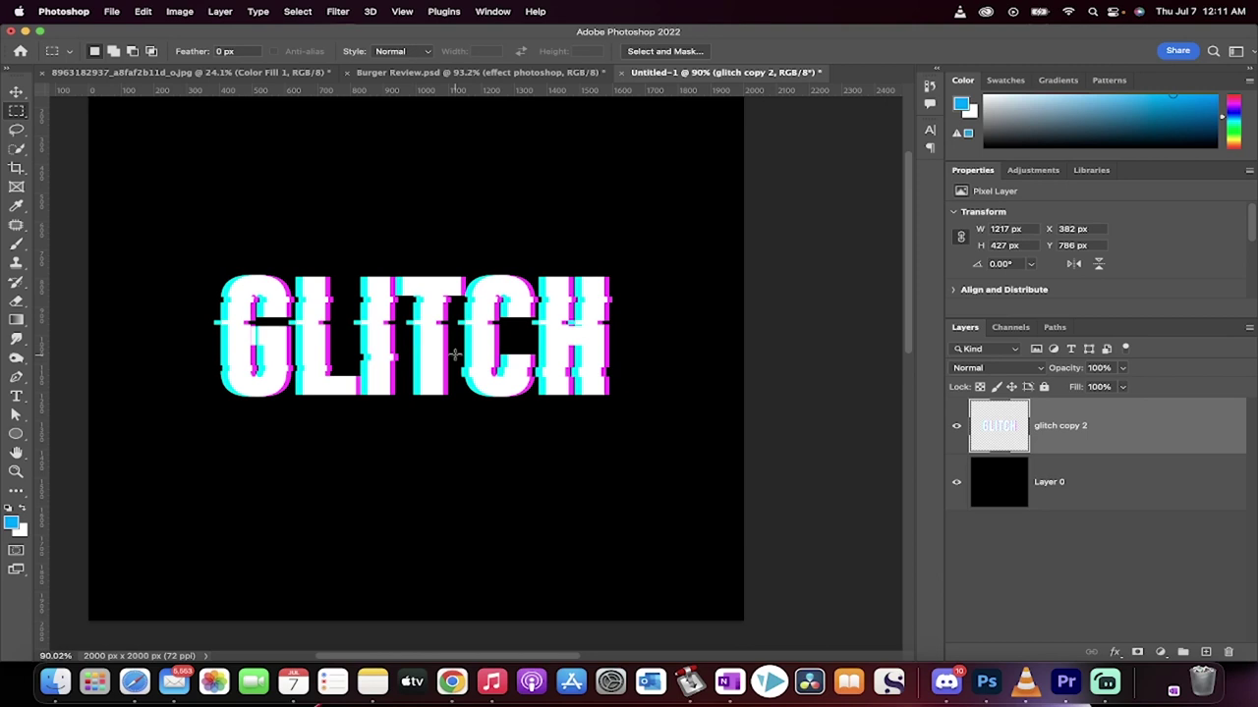